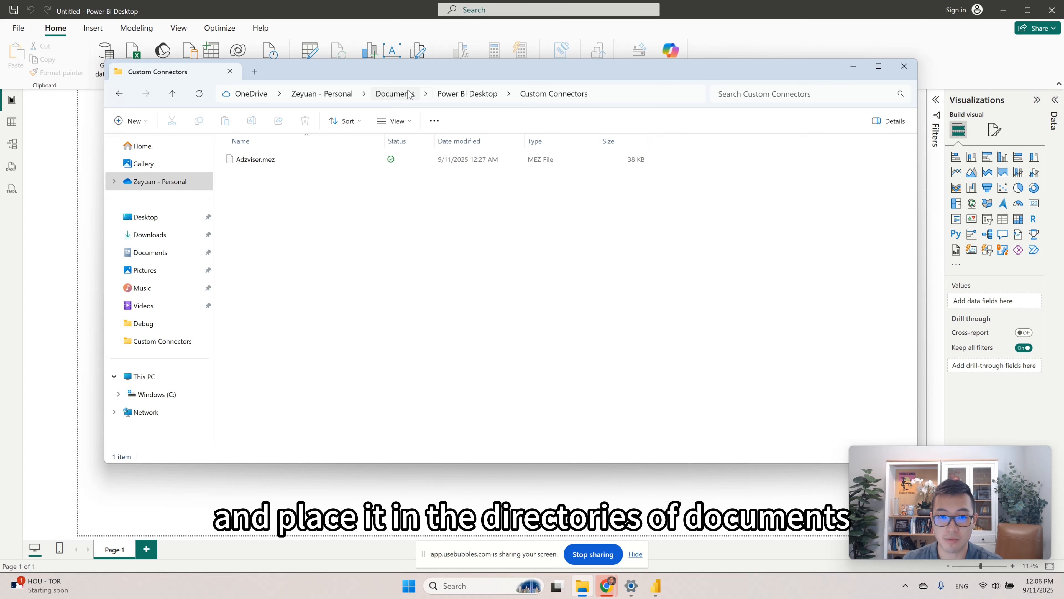
Browse from the Documents folder into Power BI Desktop and its Custom Connectors subfolder to check the connector file.
left_click(392, 96)
double_click(355, 162)
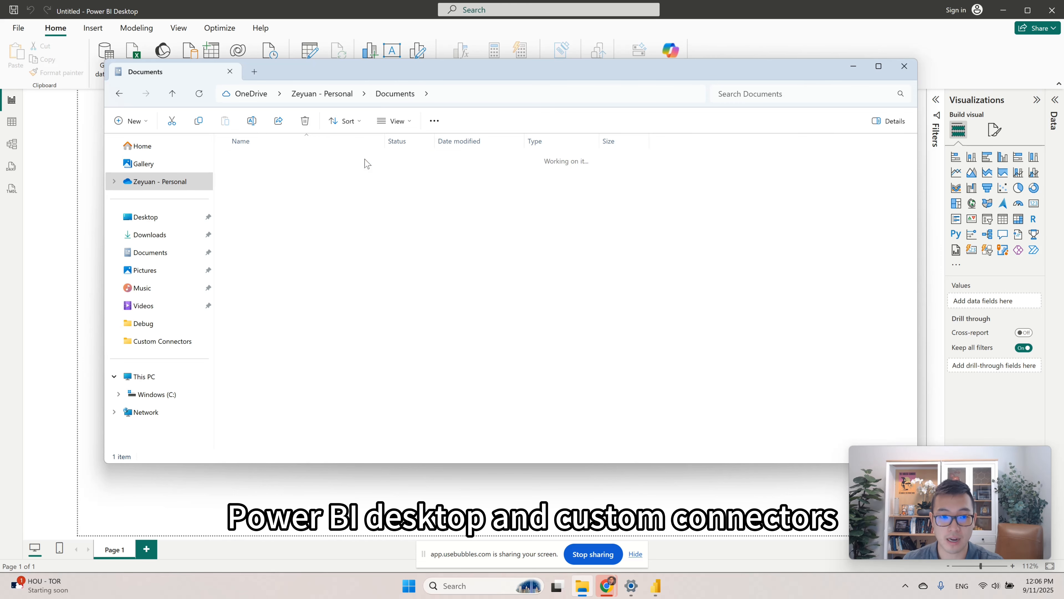
double_click(358, 164)
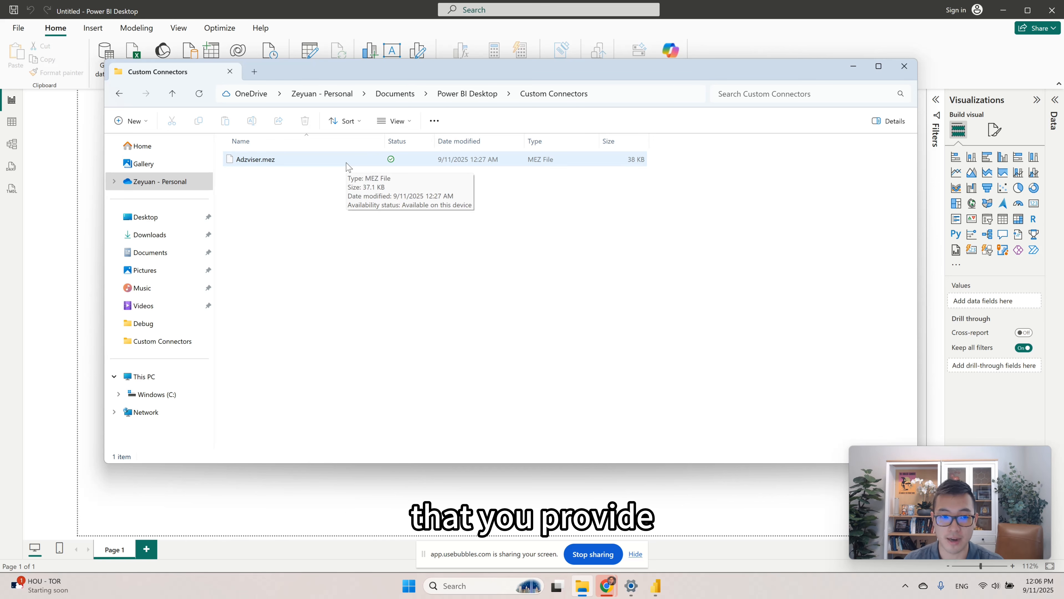
Switch to Power BI Desktop and save the global security options with any data extension allowed to load without validation or warning.
left_click(52, 156)
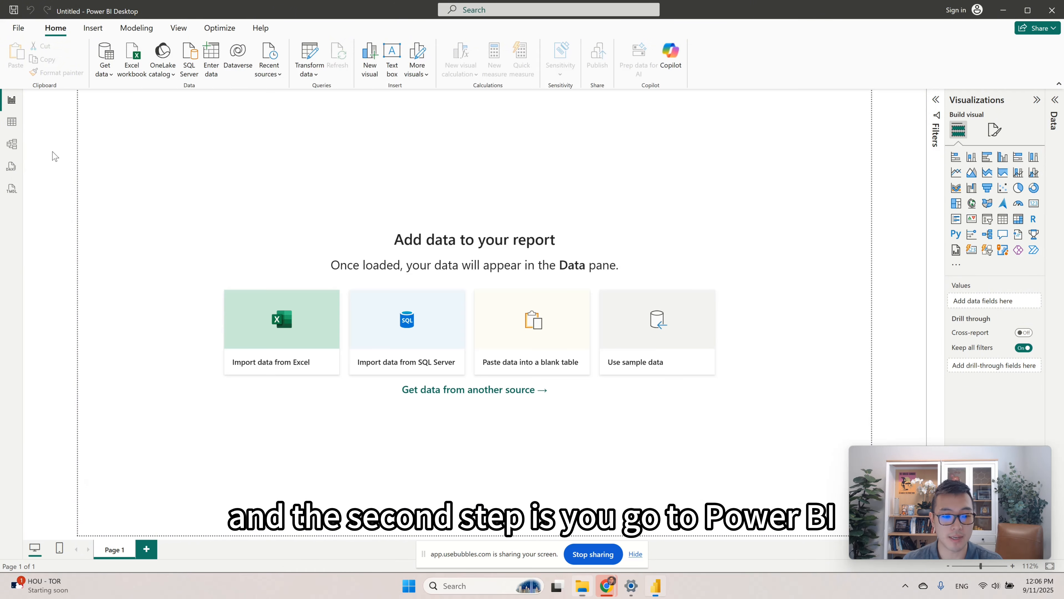
left_click(19, 29)
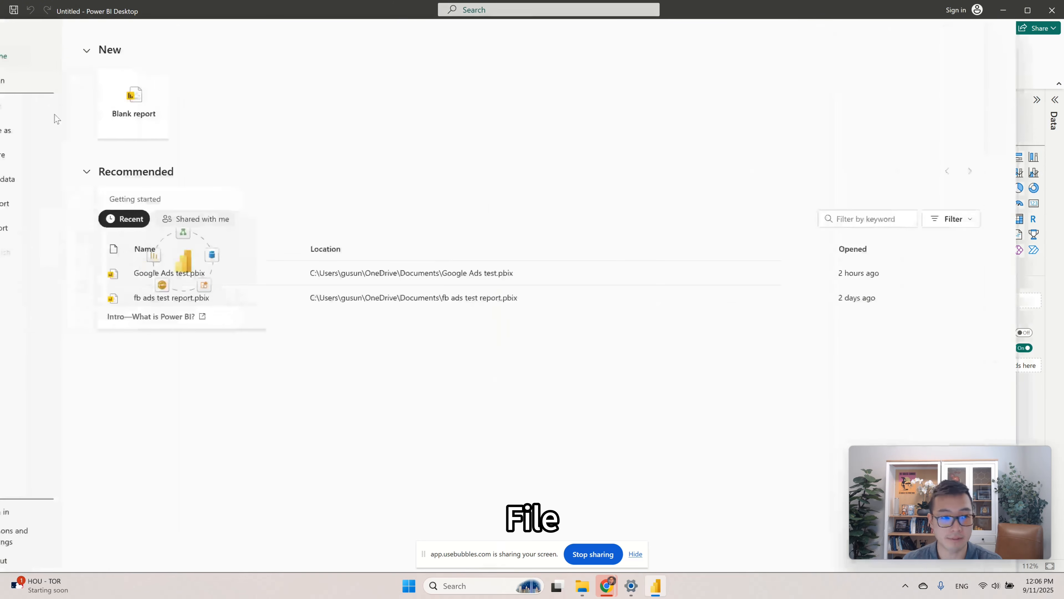
left_click(49, 539)
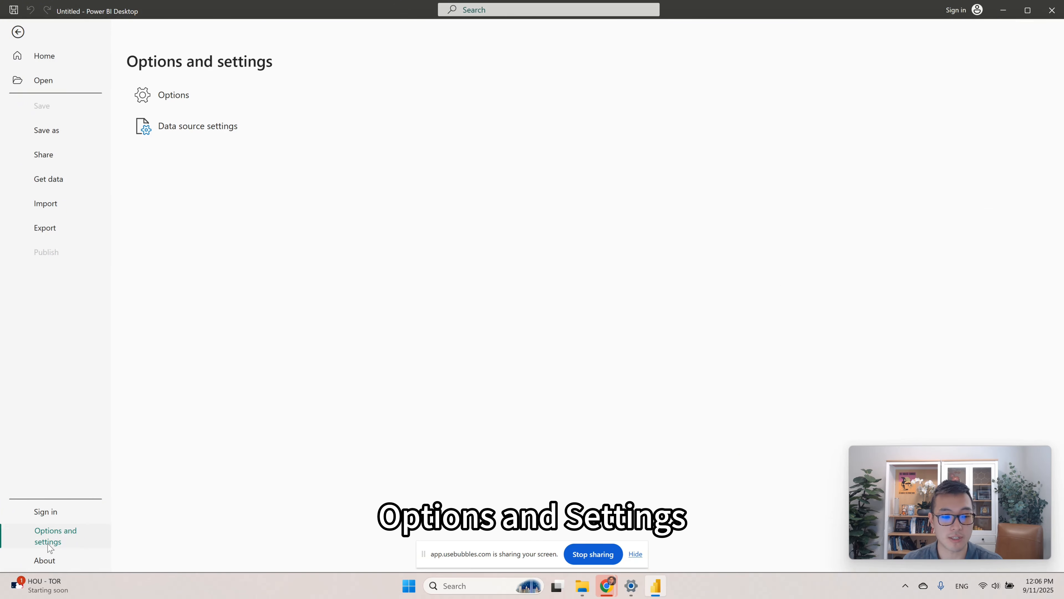
left_click(201, 98)
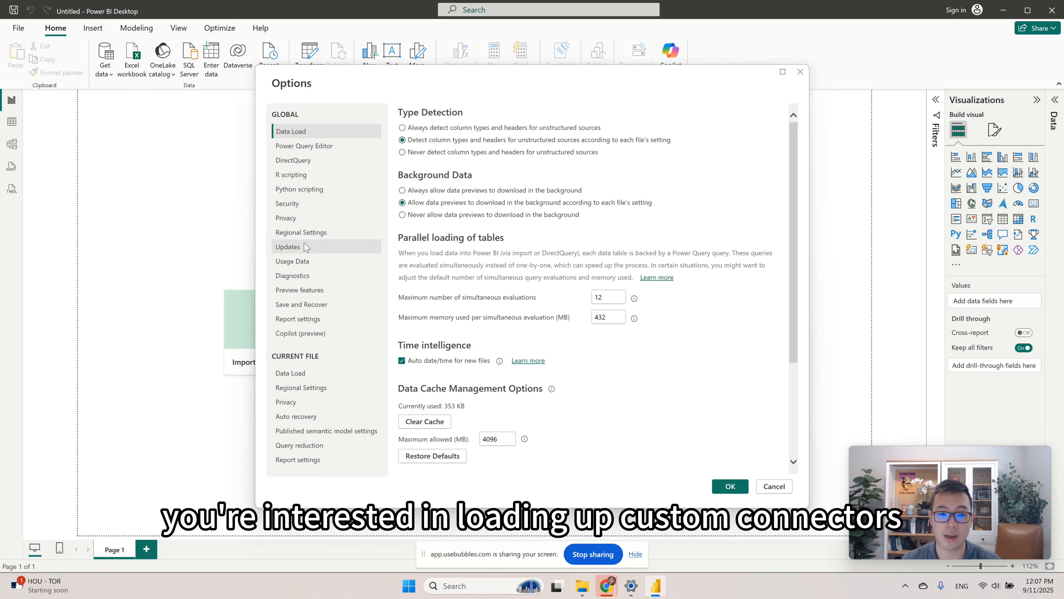
left_click(317, 204)
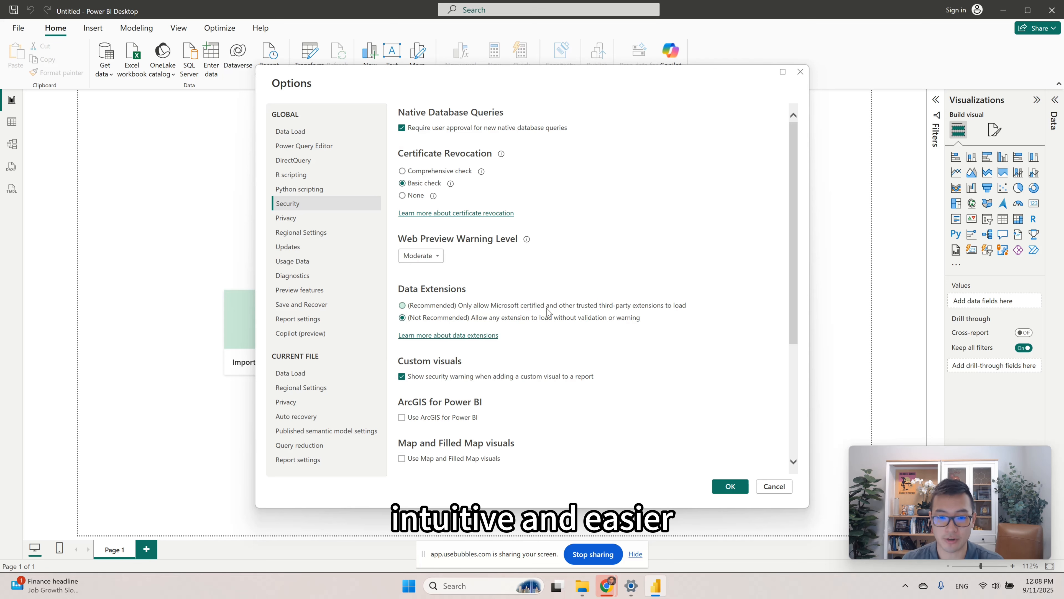
left_click(730, 487)
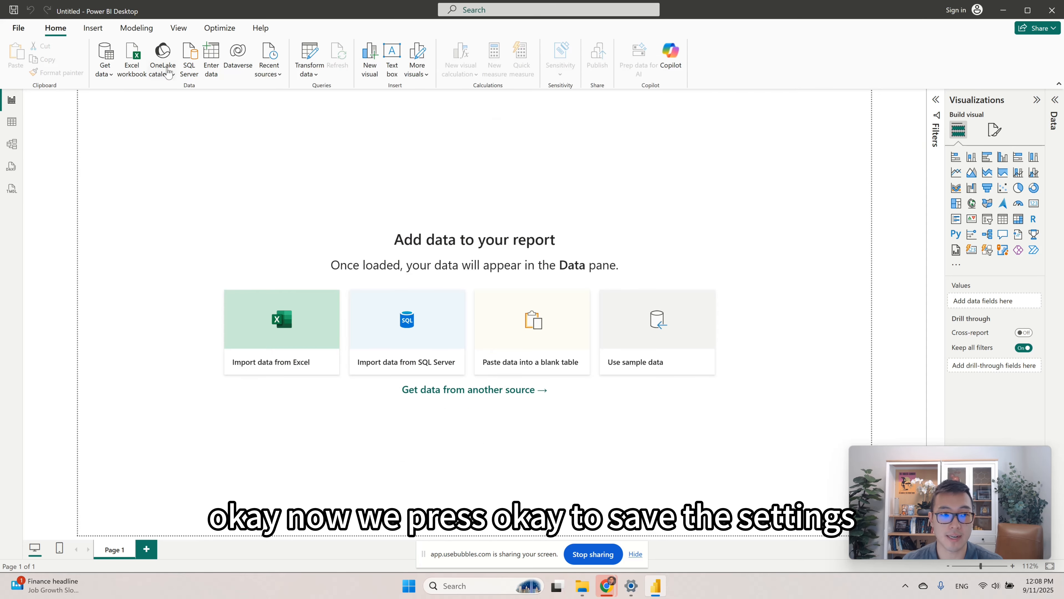
Find the Adzviser (Custom) connector among all data sources by searching for "adzviser" and connect to it.
left_click(105, 80)
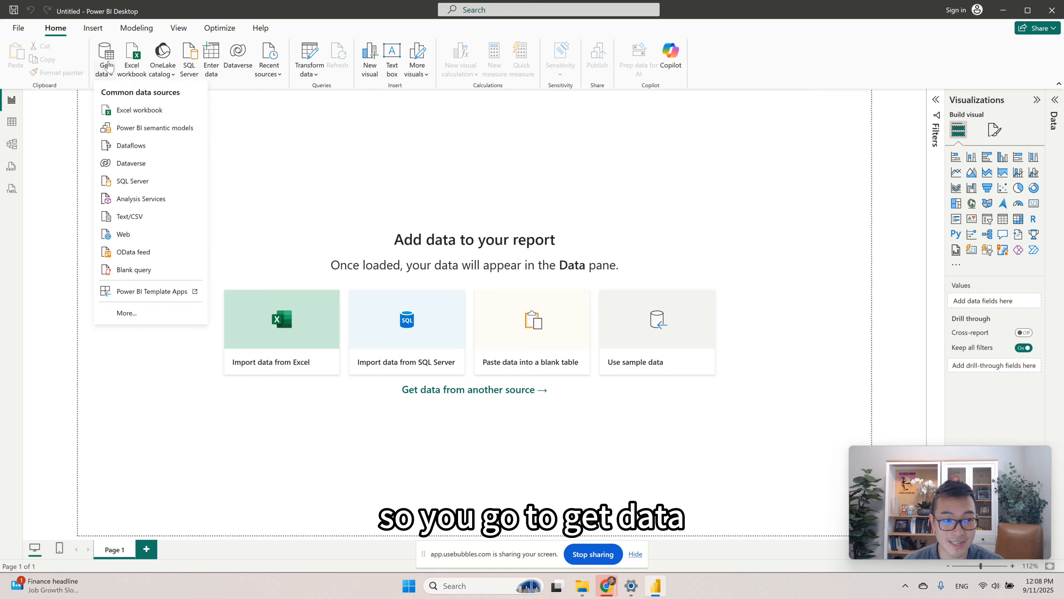
left_click(128, 312)
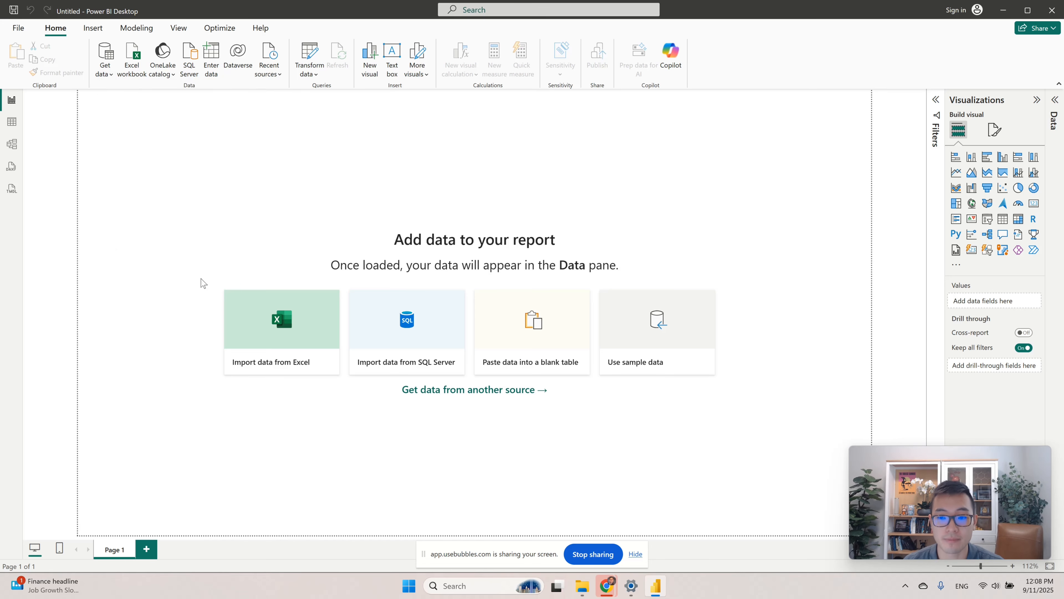
left_click(391, 151)
type("adzviser")
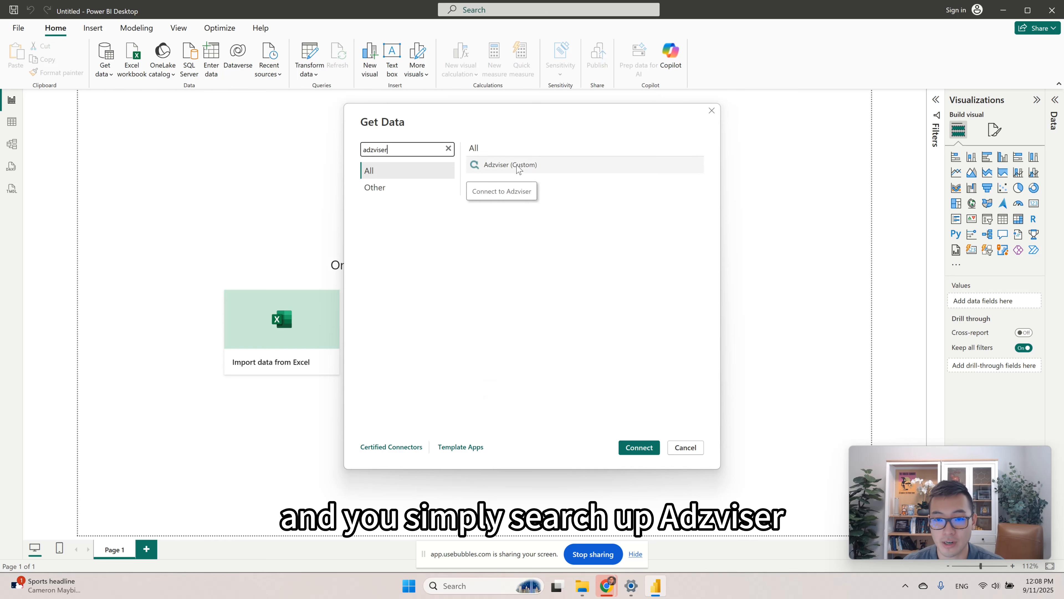
left_click(509, 165)
left_click(647, 452)
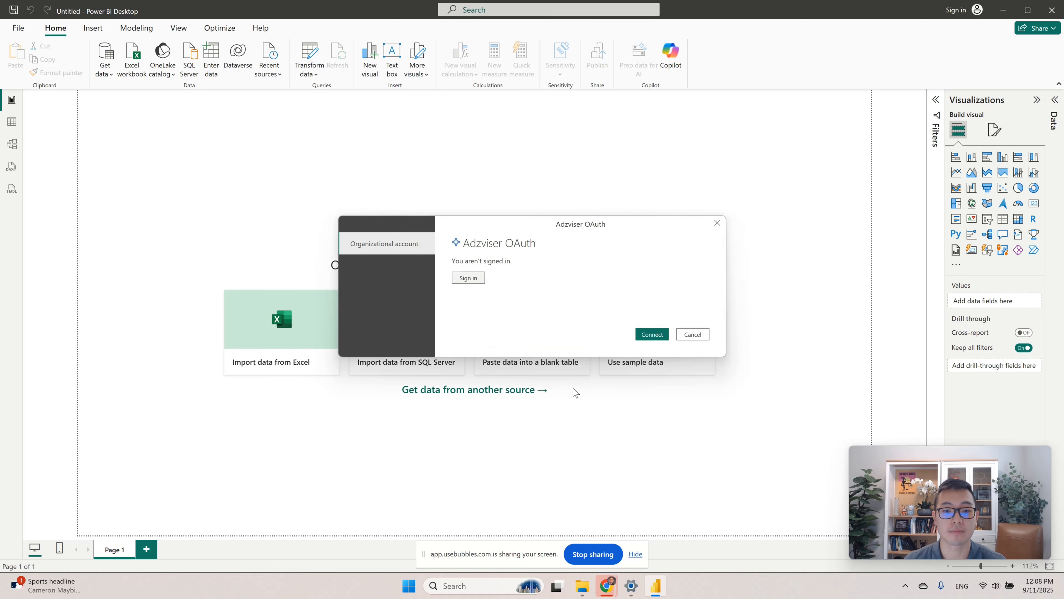
Start the Adzviser OAuth sign-in, enter the account e-mail and password, and authorize Power BI.
left_click(473, 278)
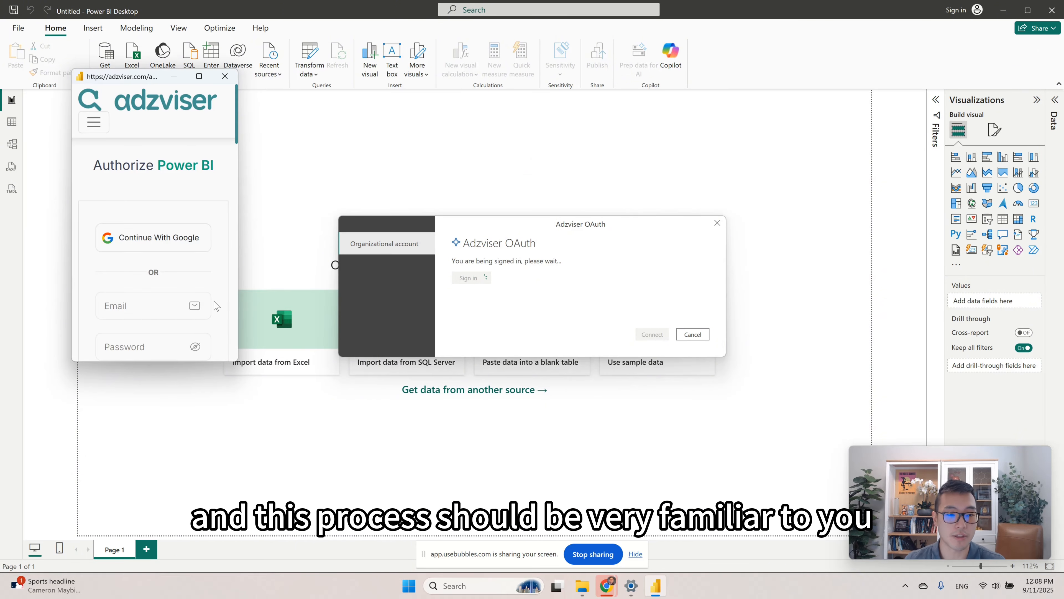
left_click_drag(238, 364, 317, 507)
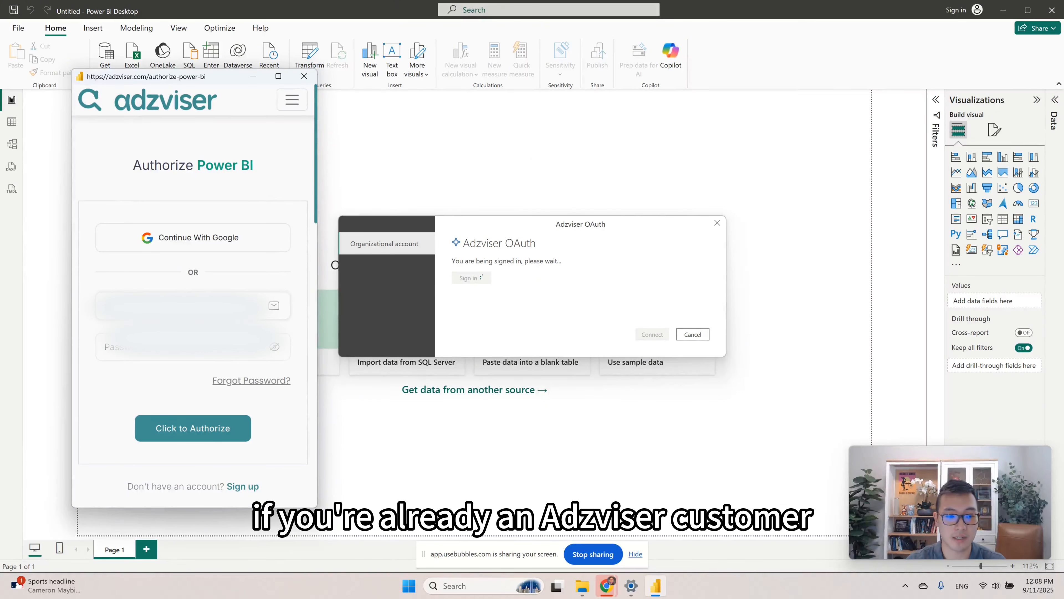
left_click(250, 308)
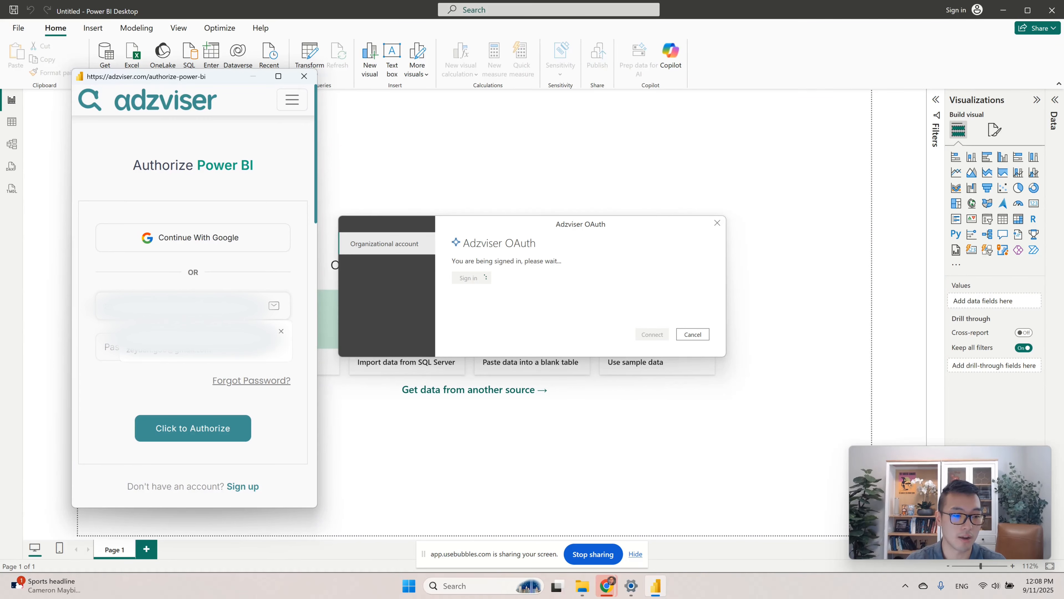
left_click(167, 344)
left_click(156, 343)
type("••")
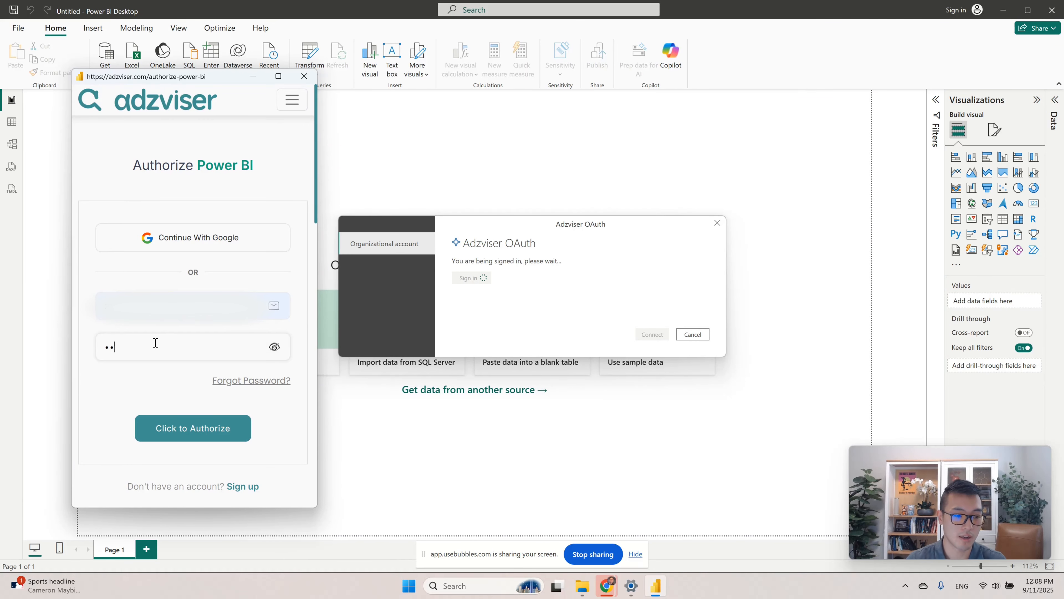
type("••••••")
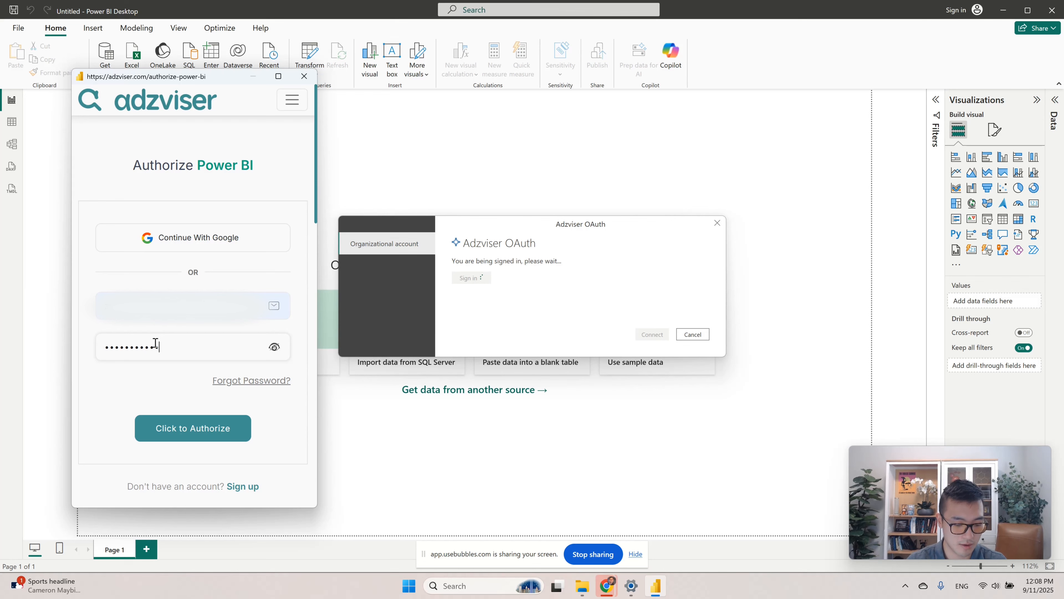
type("••••••••••••")
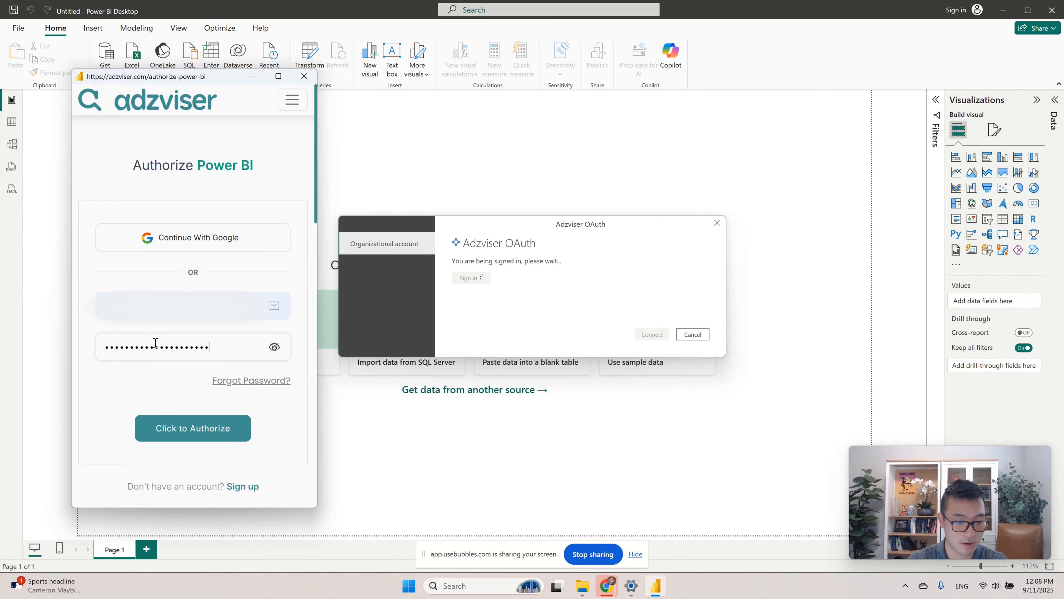
left_click(181, 434)
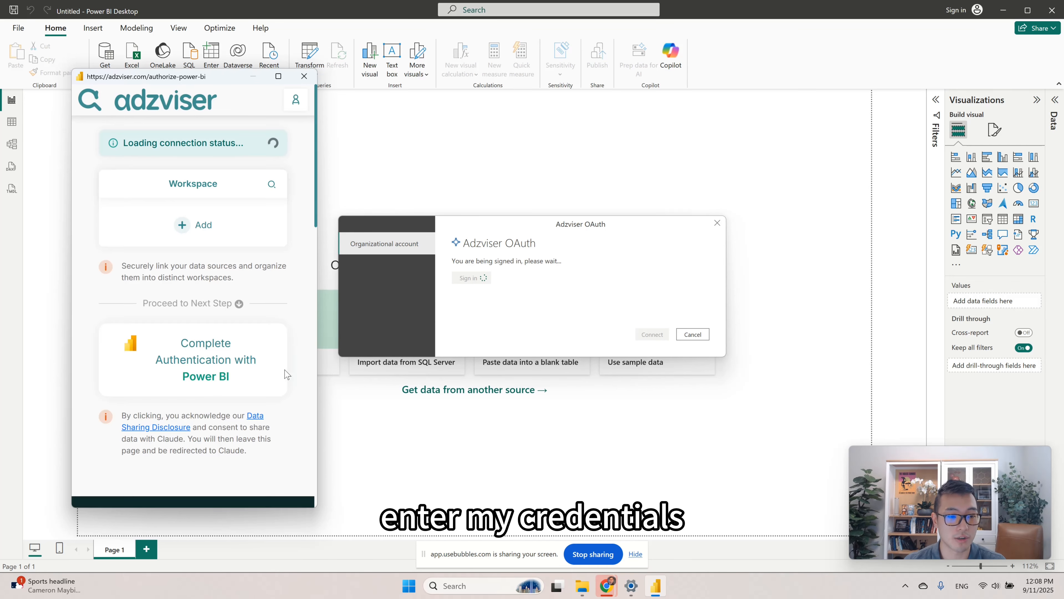
Complete the Adzviser authentication with Power BI and connect using the signed-in account.
scroll(234, 371, "down", 3)
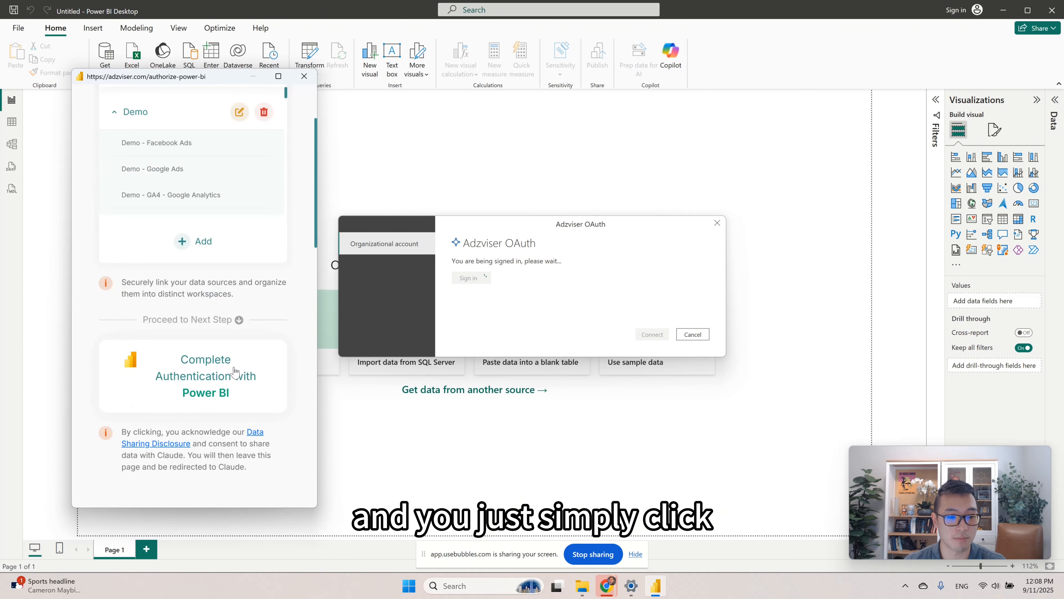
left_click(206, 387)
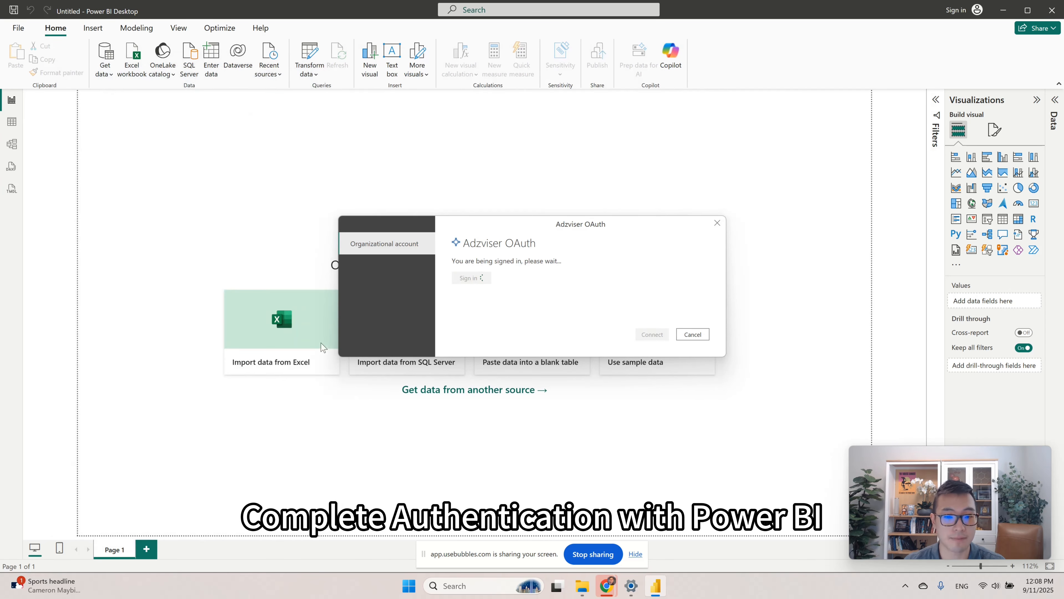
left_click(665, 335)
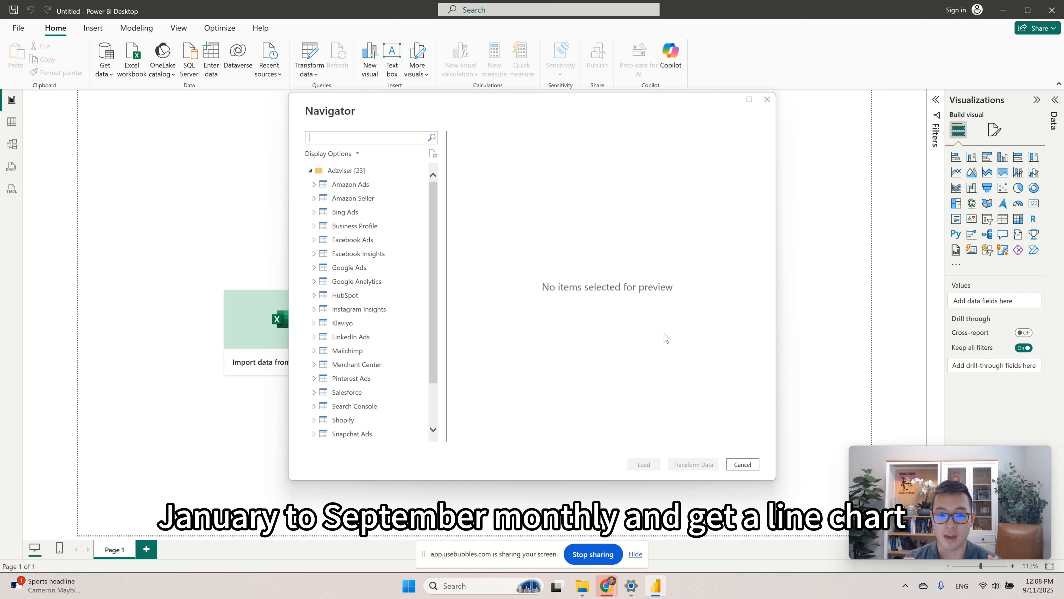
Expand Google Ads and the Demo - Demo workspace, and select its first Google Ads account.
left_click(354, 269)
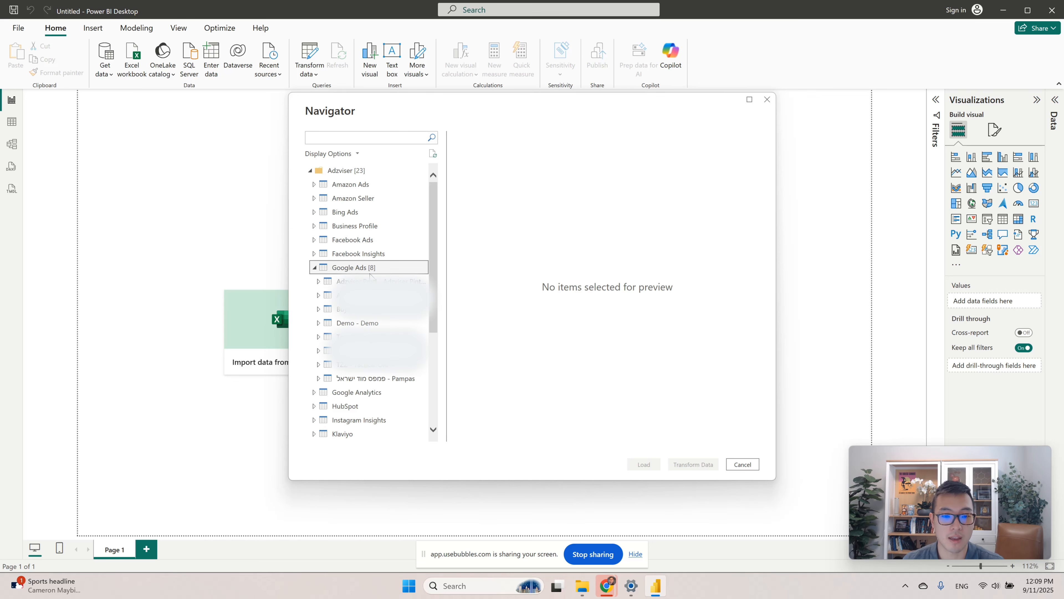
left_click(379, 324)
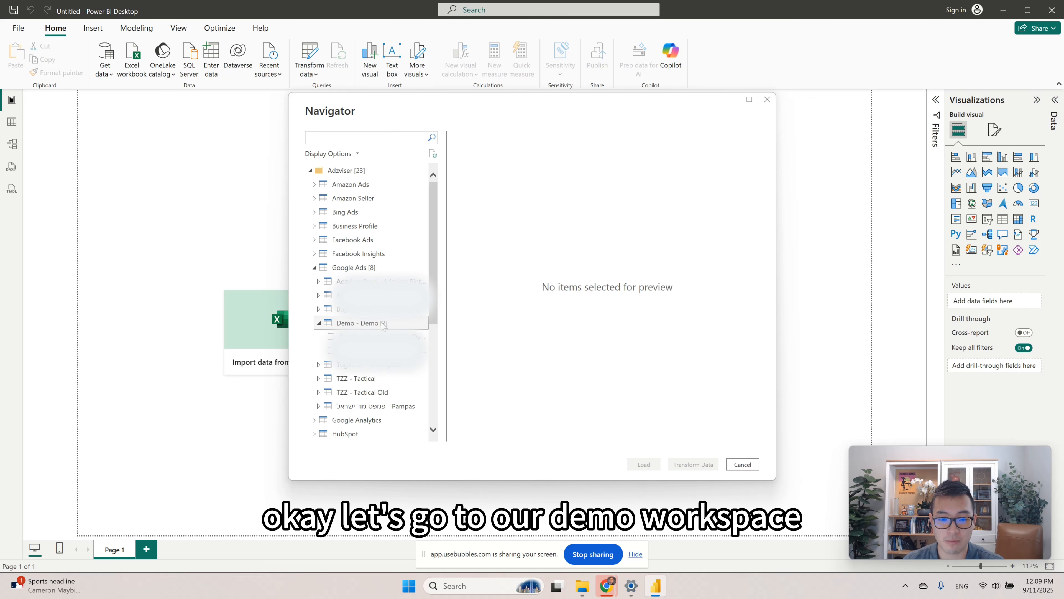
left_click(381, 338)
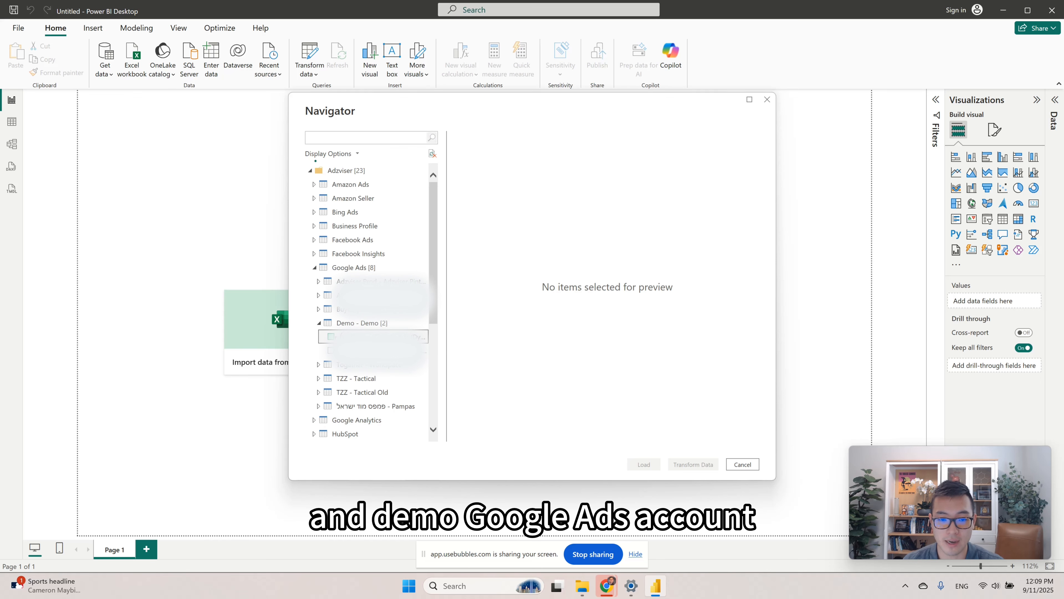
Choose the metrics Cost, Impressions, Clicks, Ctr %, Conversions and Interactions for the query.
left_click(652, 166)
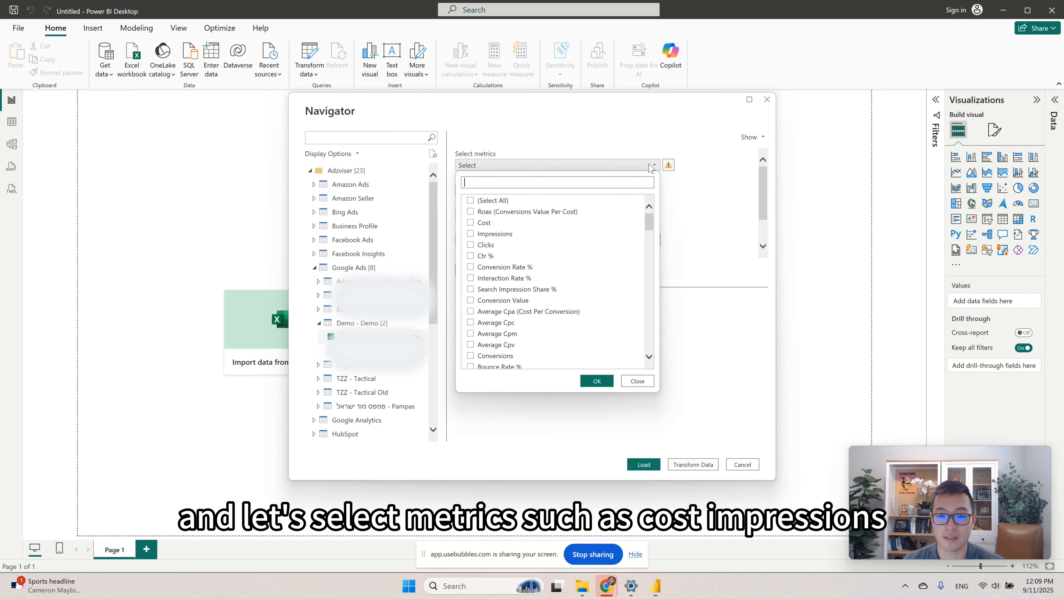
left_click(481, 224)
left_click(495, 235)
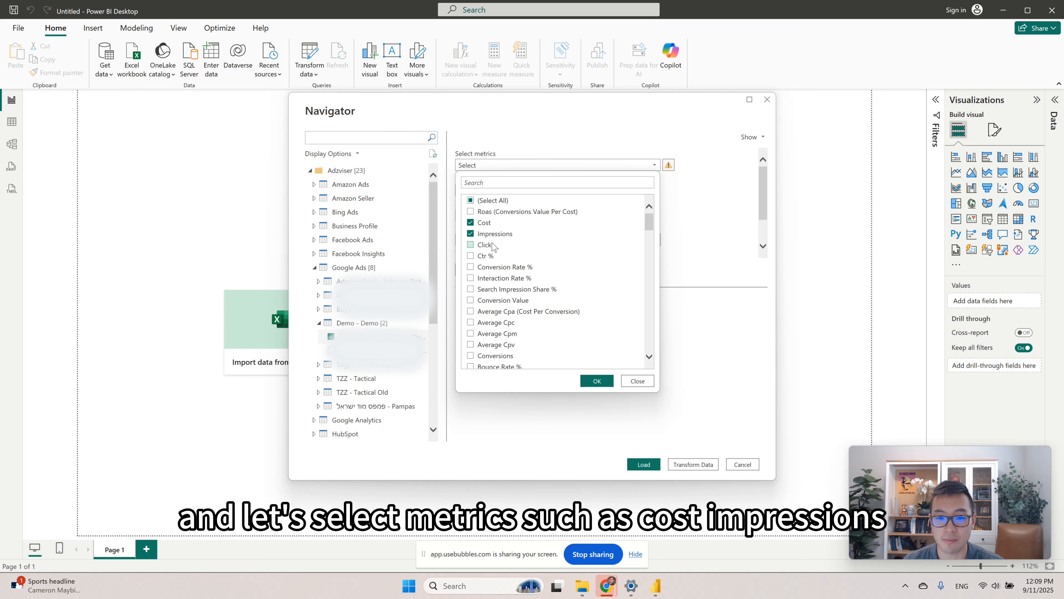
left_click(491, 244)
left_click(485, 258)
scroll(503, 293, "down", 2)
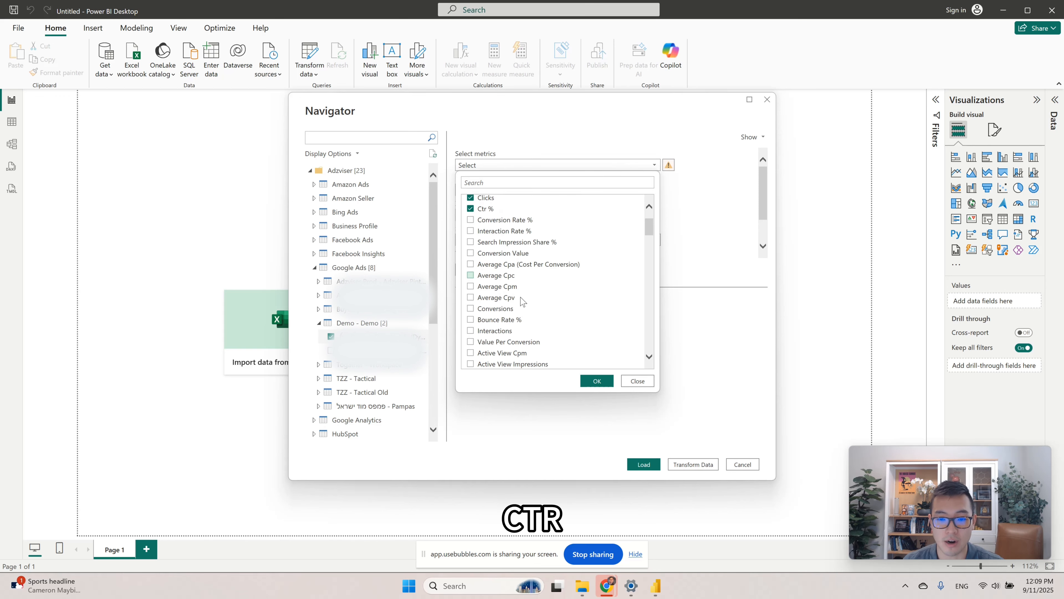
left_click(499, 305)
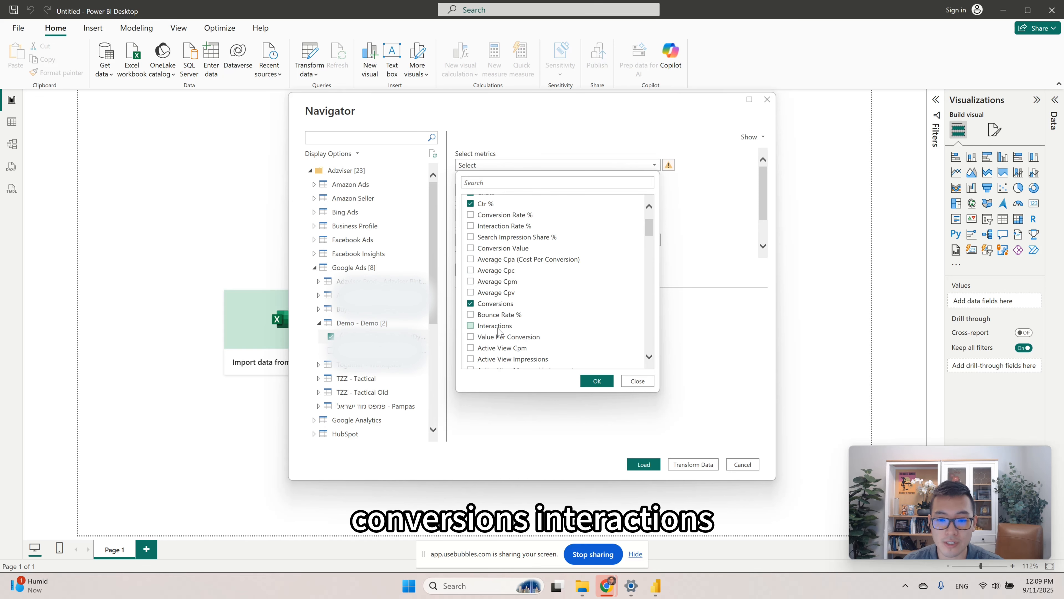
left_click(499, 330)
scroll(561, 311, "up", 2)
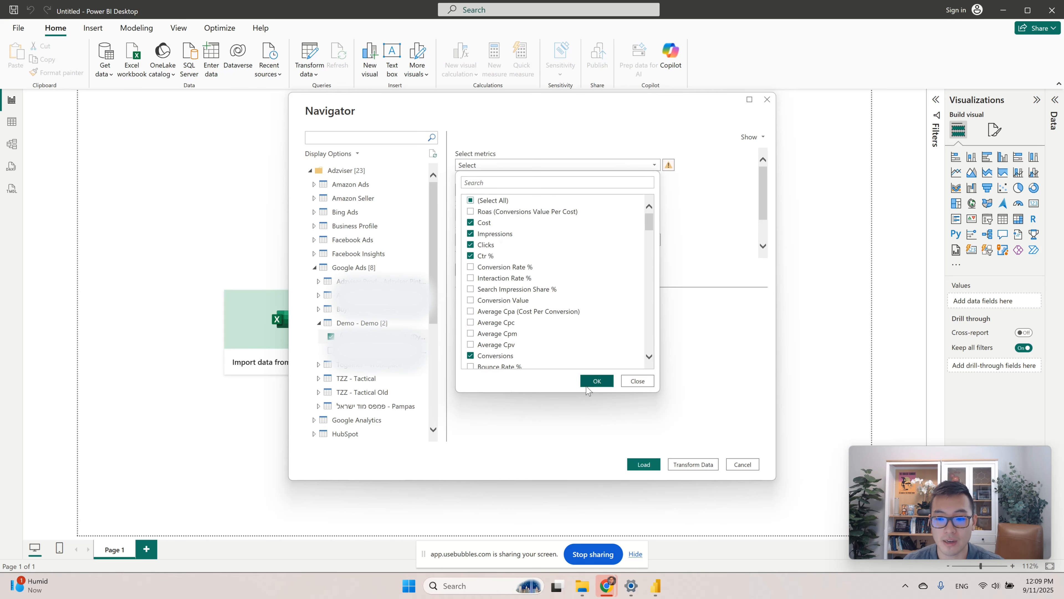
left_click(597, 381)
Set the query's date range to Year to date and its time granularity to Monthly.
left_click(543, 190)
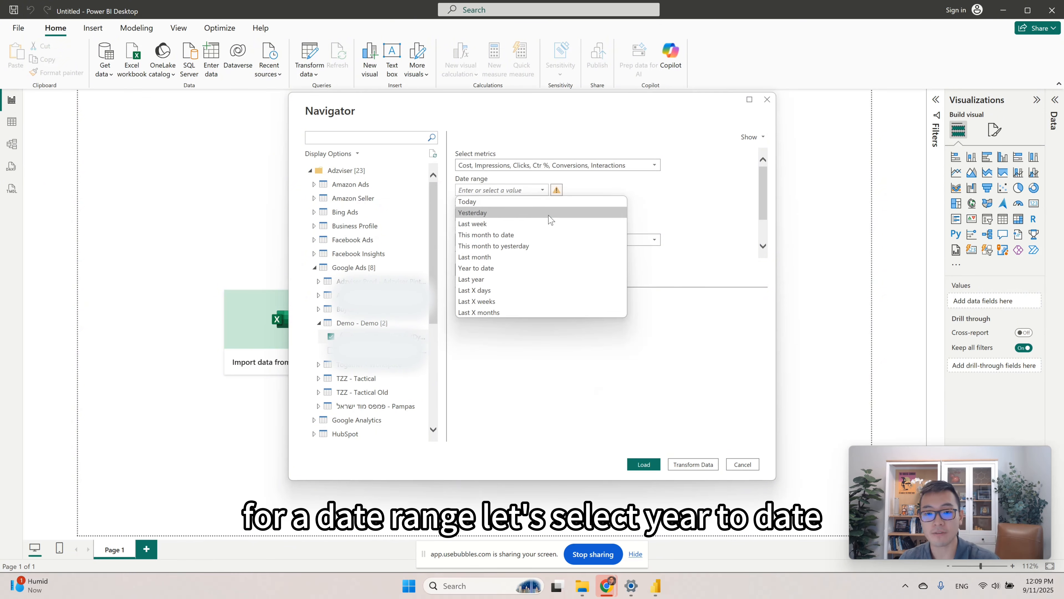
left_click(511, 273)
scroll(670, 206, "down", 1)
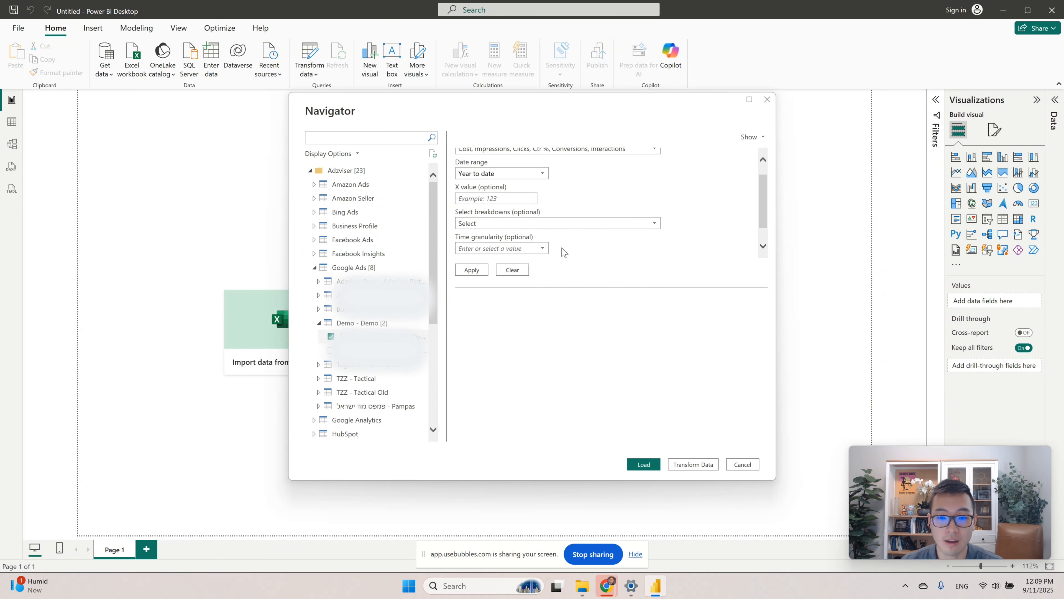
left_click(542, 248)
left_click(526, 293)
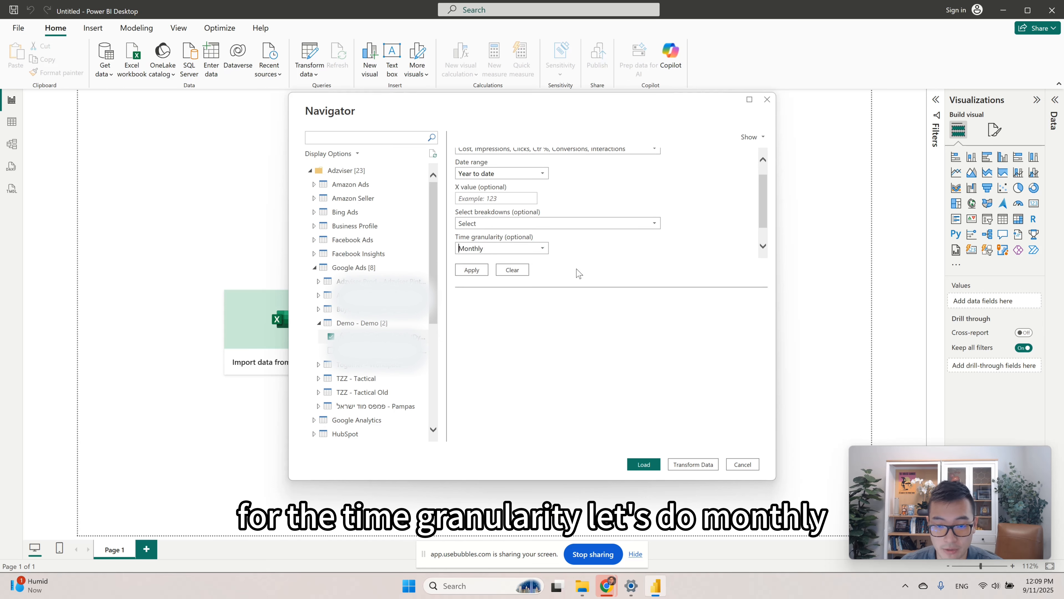
Set the comparison to the previous period to FALSE and apply the query parameters to preview the data.
scroll(683, 237, "down", 1)
left_click(543, 251)
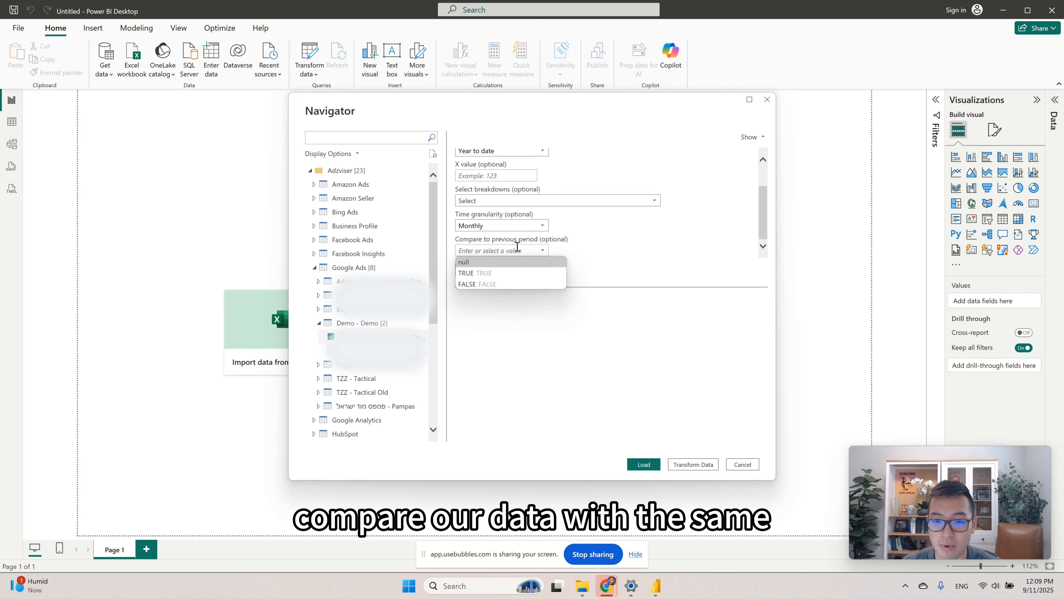
left_click(519, 284)
left_click(465, 272)
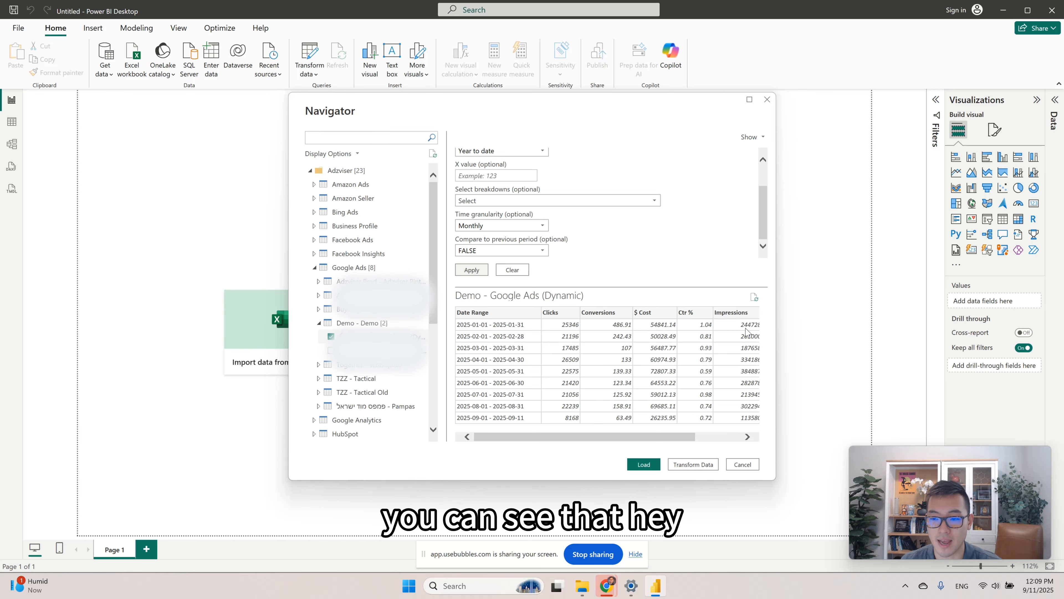
Load the previewed Google Ads data into the report and expand the Demo - Google Ads table to show its fields.
left_click_drag(584, 437, 545, 436)
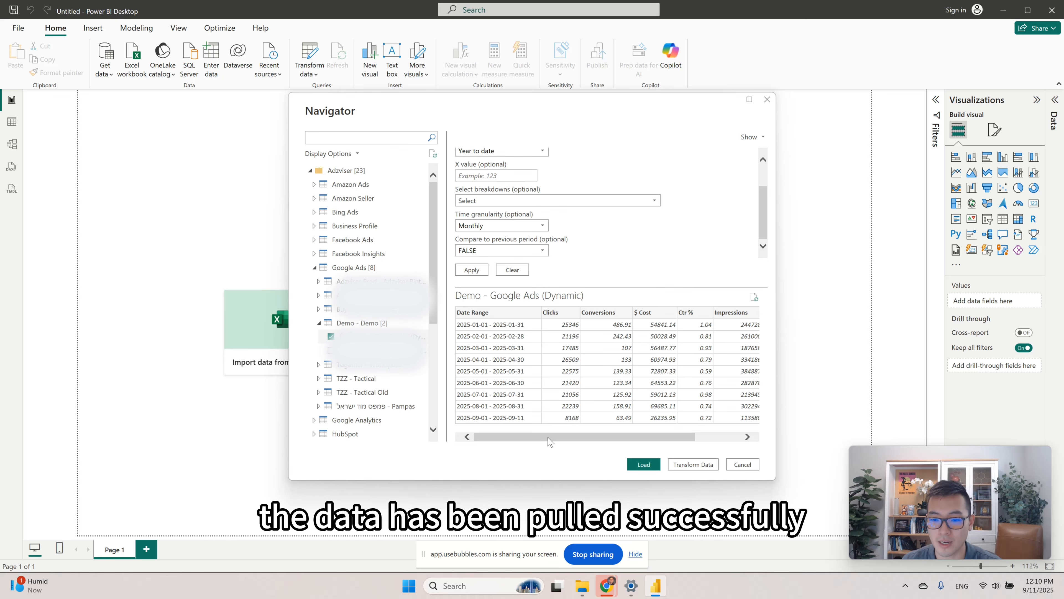
mouse_move(551, 438)
left_mouse_down()
mouse_move(597, 440)
mouse_move(546, 440)
left_mouse_up()
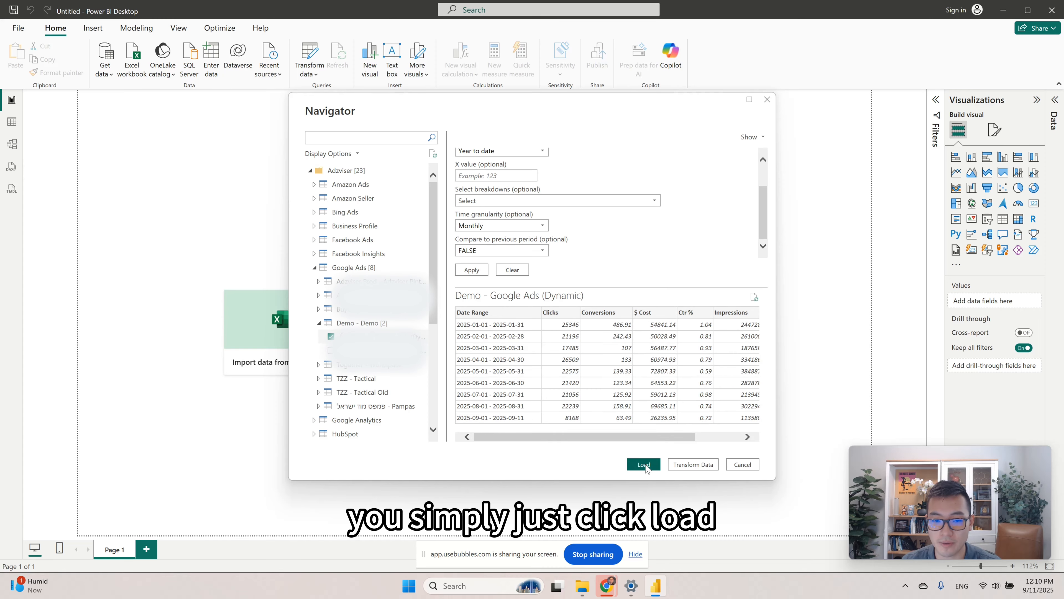
left_click(644, 463)
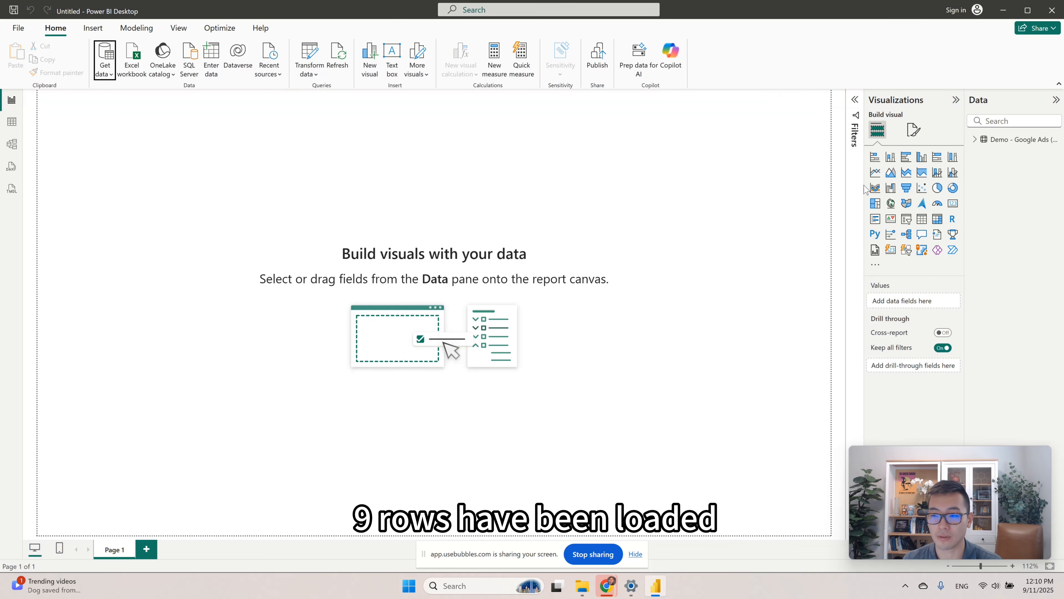
left_click(975, 139)
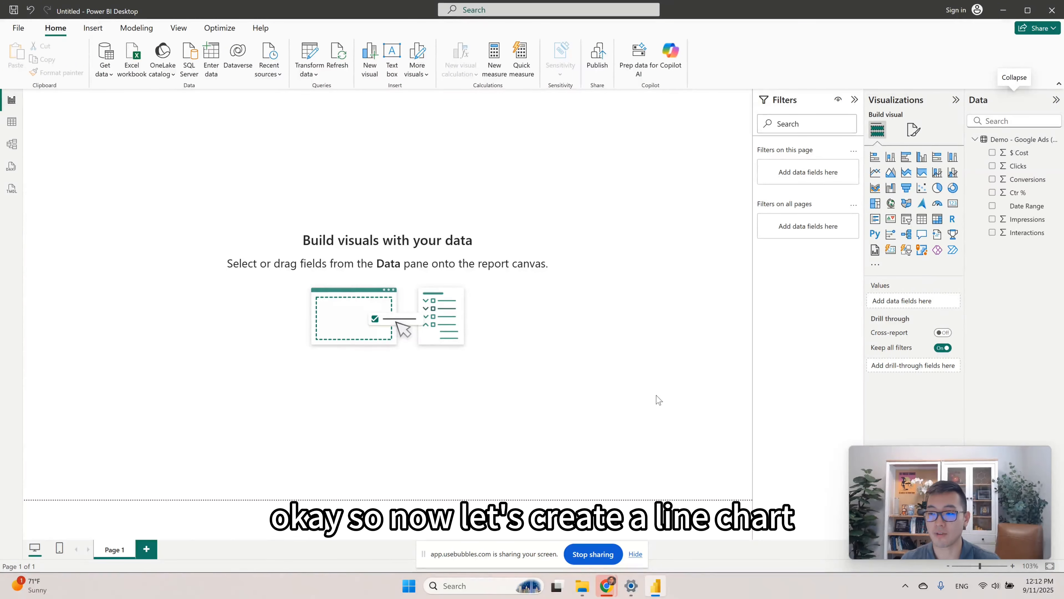
Insert an empty line chart and move it to the middle of the report page.
left_click(876, 176)
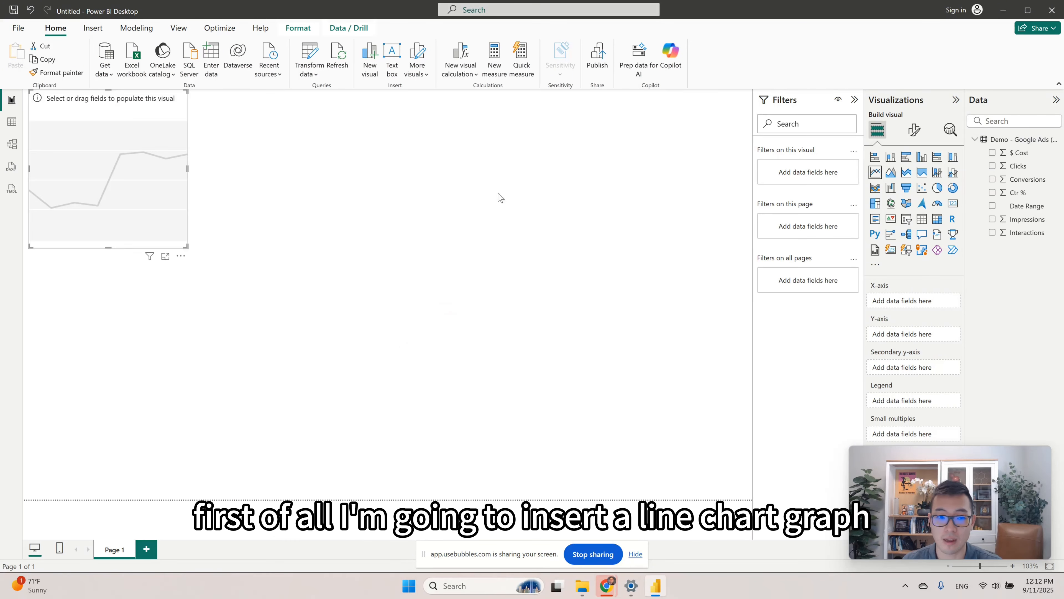
left_click_drag(140, 178, 456, 239)
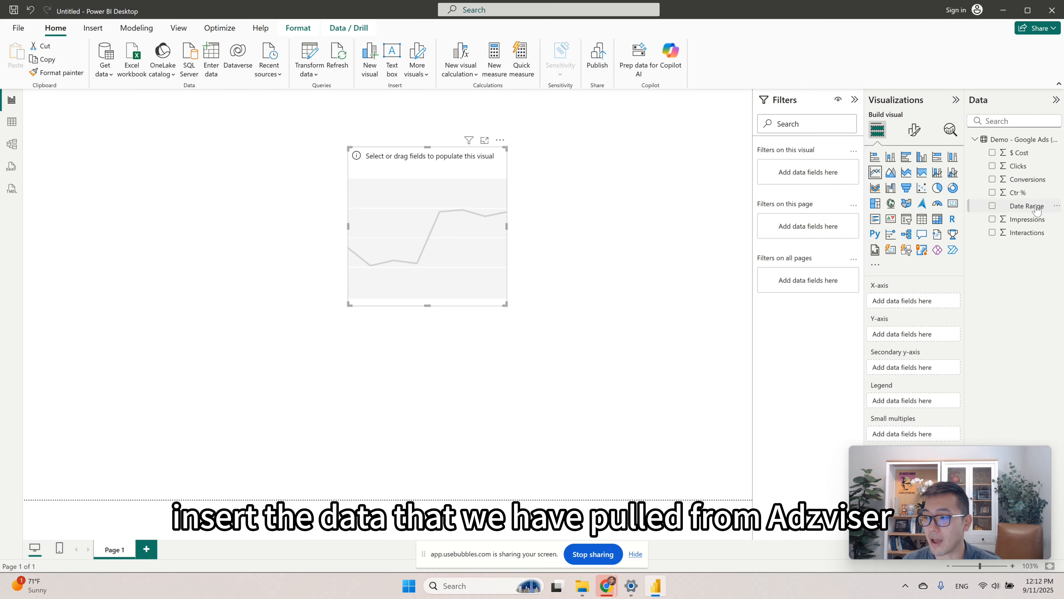
Assign Date Range to the line chart's X-axis and $ Cost and Conversions to its Y-axis, and enlarge the chart.
left_click_drag(1036, 209, 917, 302)
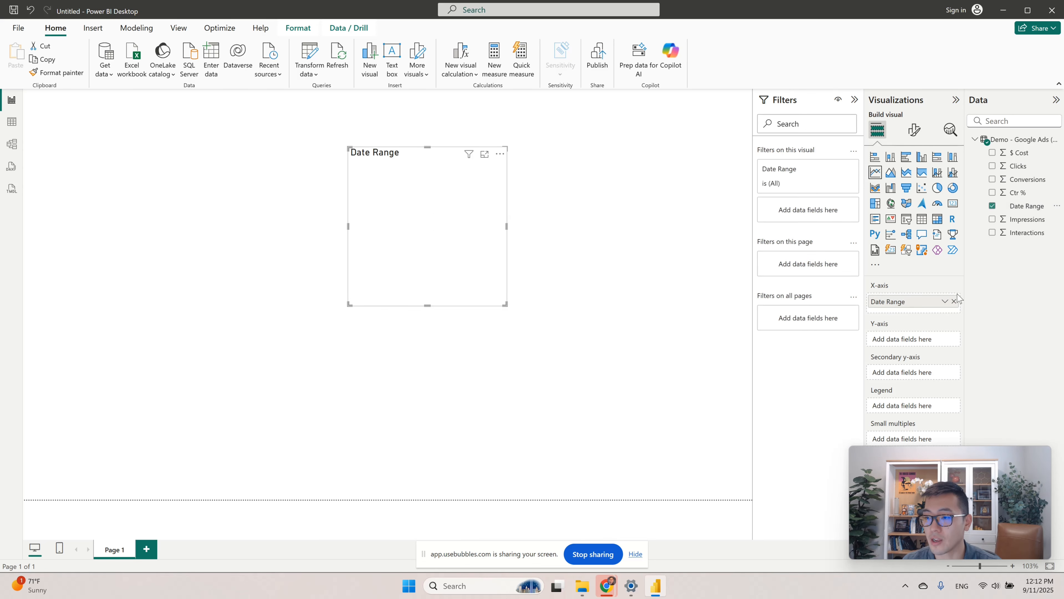
left_click_drag(1012, 154, 906, 340)
left_click_drag(1023, 180, 921, 348)
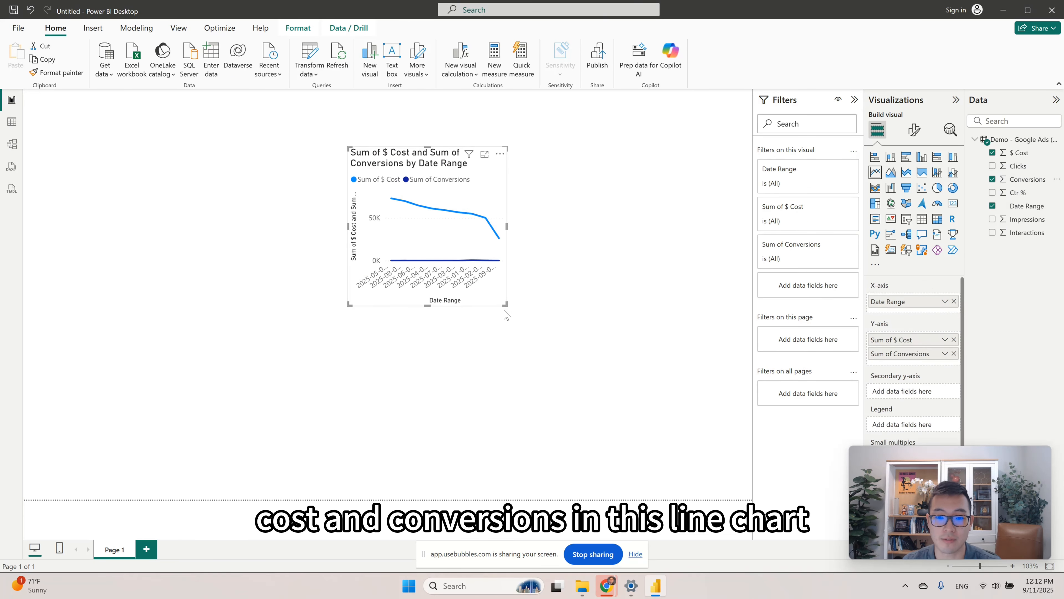
left_click_drag(506, 305, 688, 460)
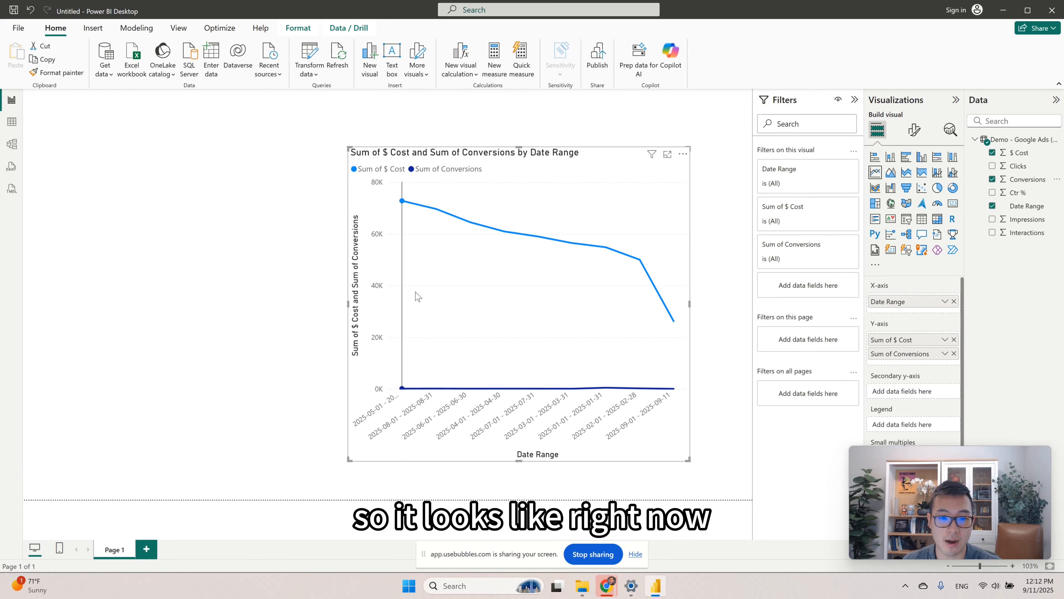
Sort the line chart's axis by Date Range in ascending order.
left_click(683, 154)
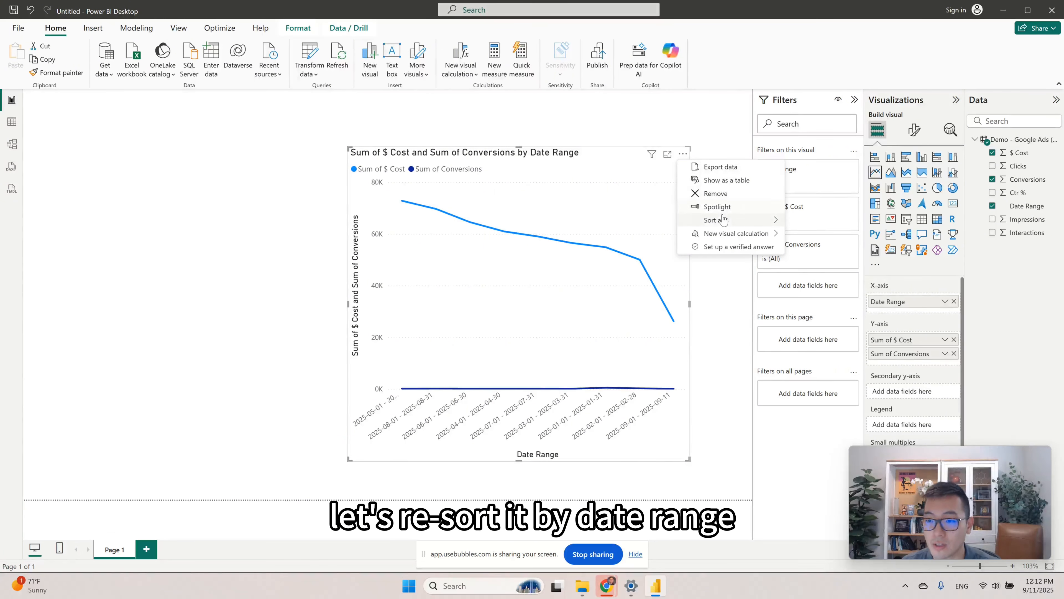
mouse_move(717, 220)
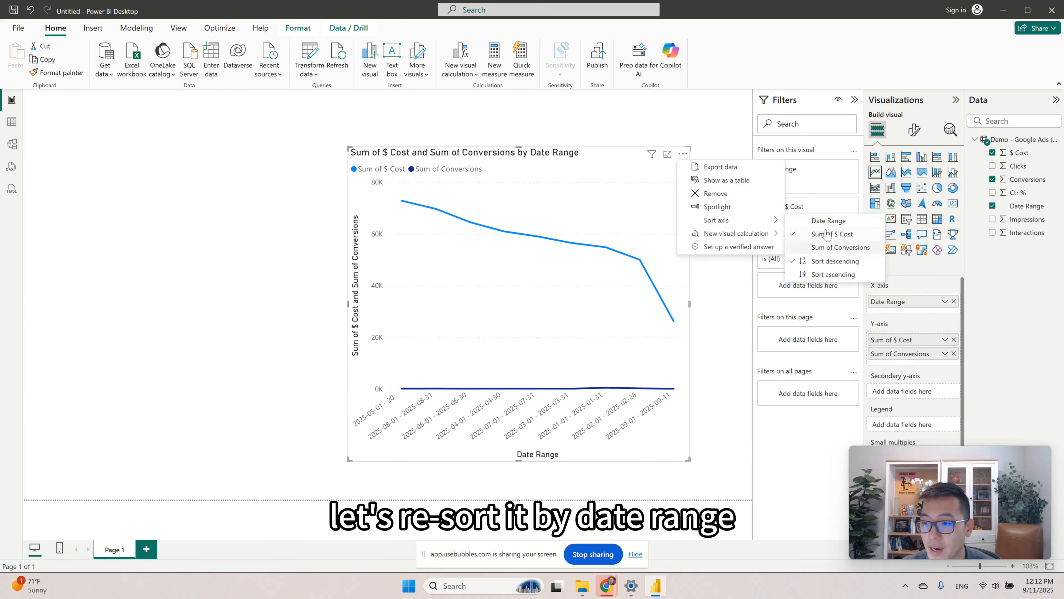
left_click(821, 221)
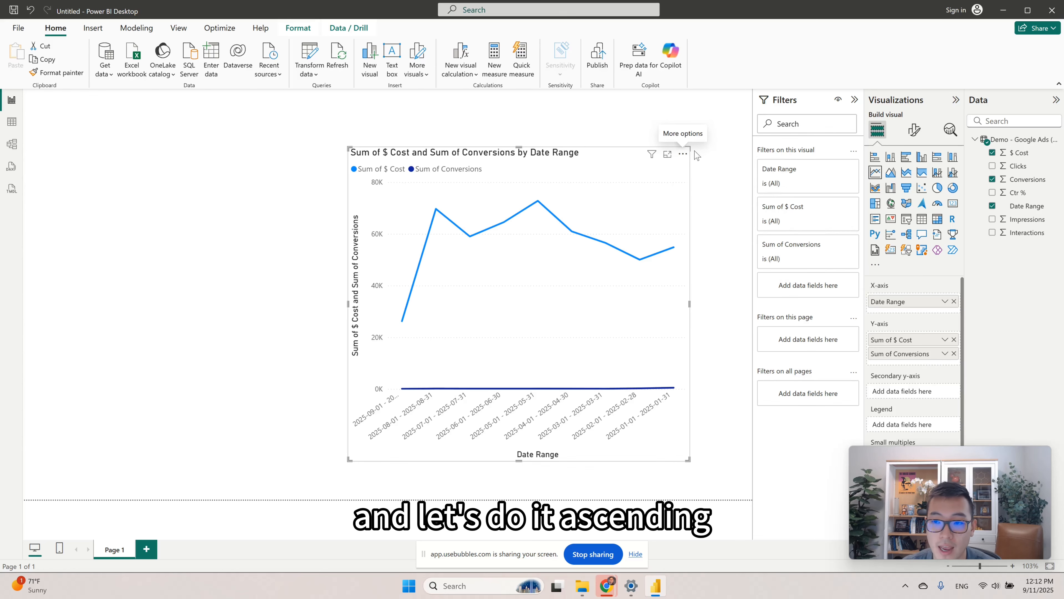
left_click(683, 154)
mouse_move(736, 219)
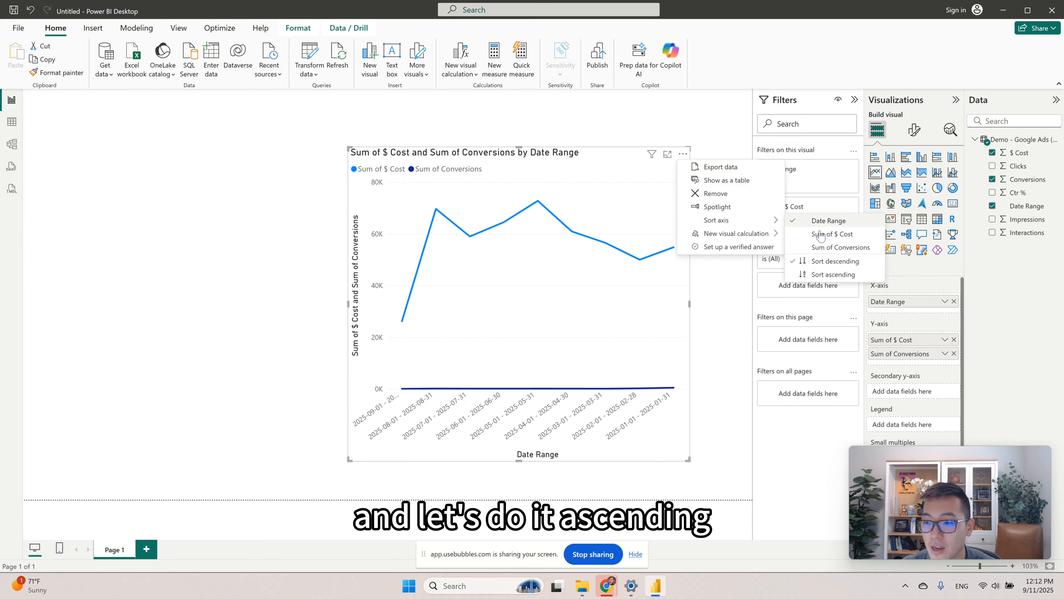
left_click(821, 274)
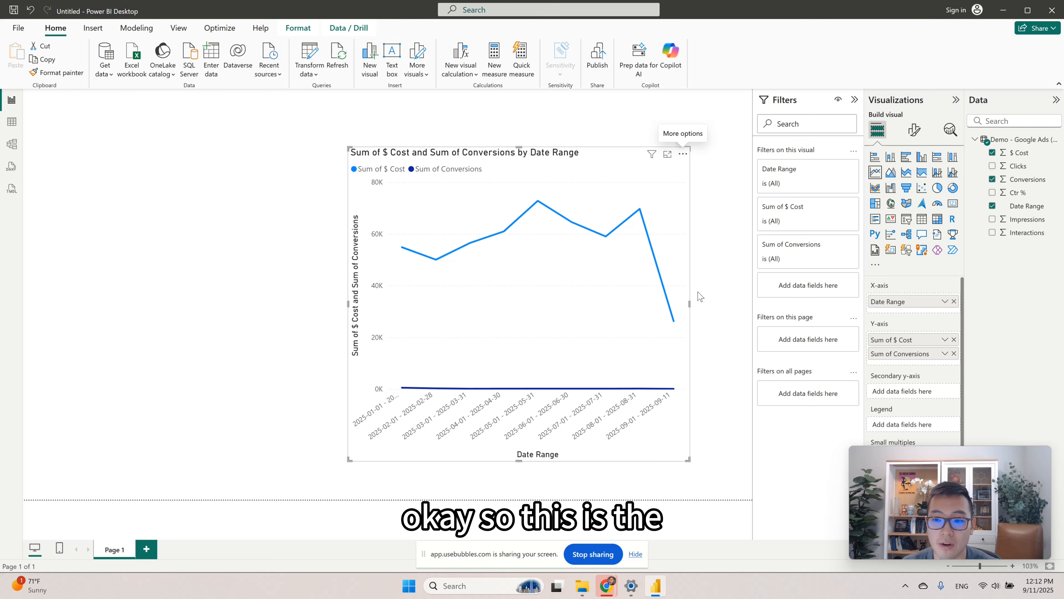
Widen the line chart across most of the report page and reposition it near the page's upper middle.
left_click_drag(626, 177, 507, 167)
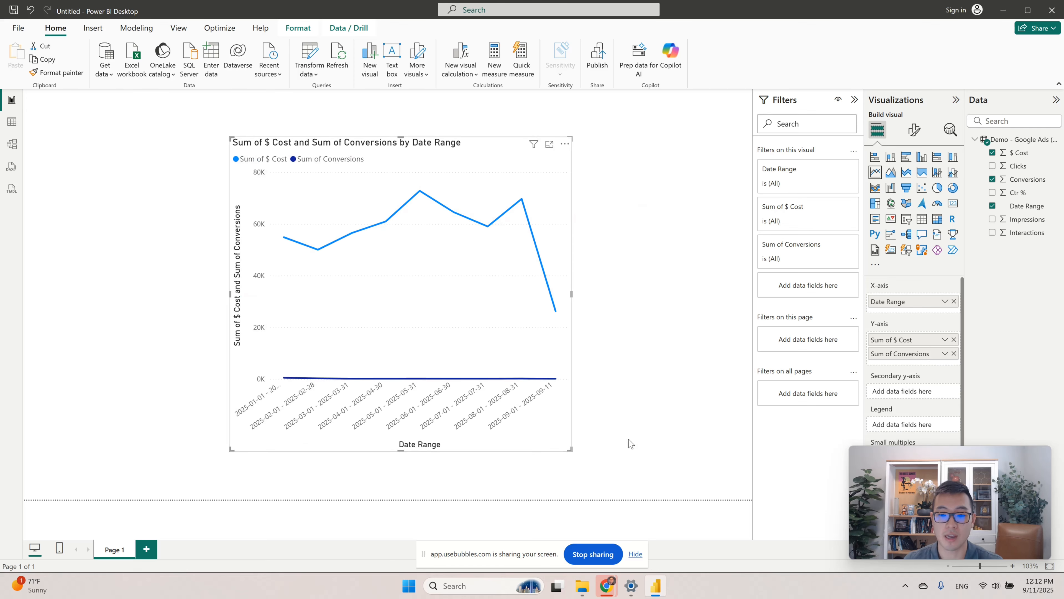
left_click_drag(570, 450, 747, 465)
left_click_drag(596, 164, 550, 137)
Examine the cost and conversions data points on the line chart for January, September, April, May and July 2025.
mouse_move(245, 242)
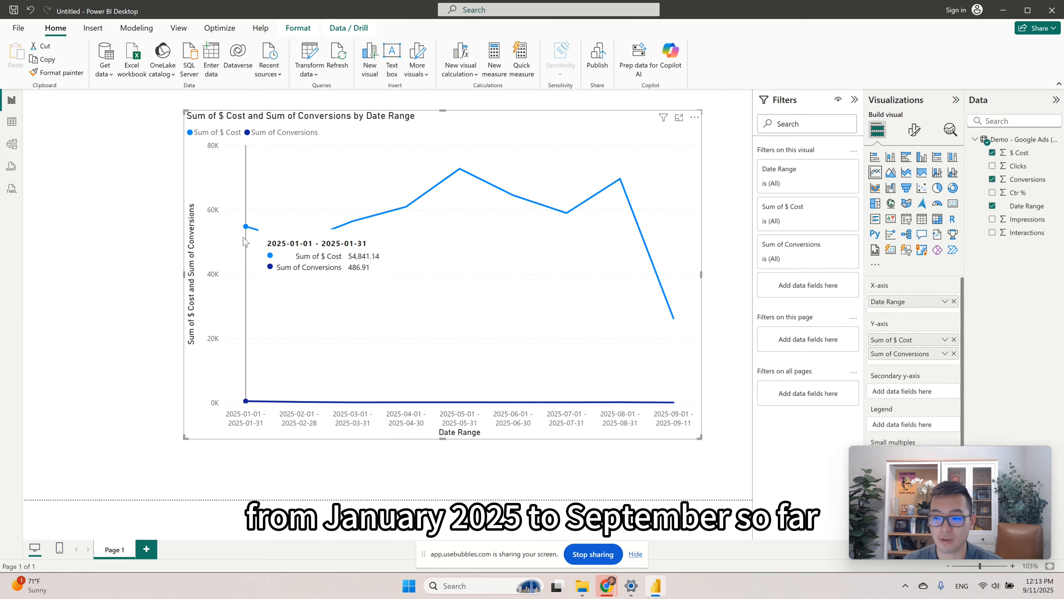
mouse_move(651, 251)
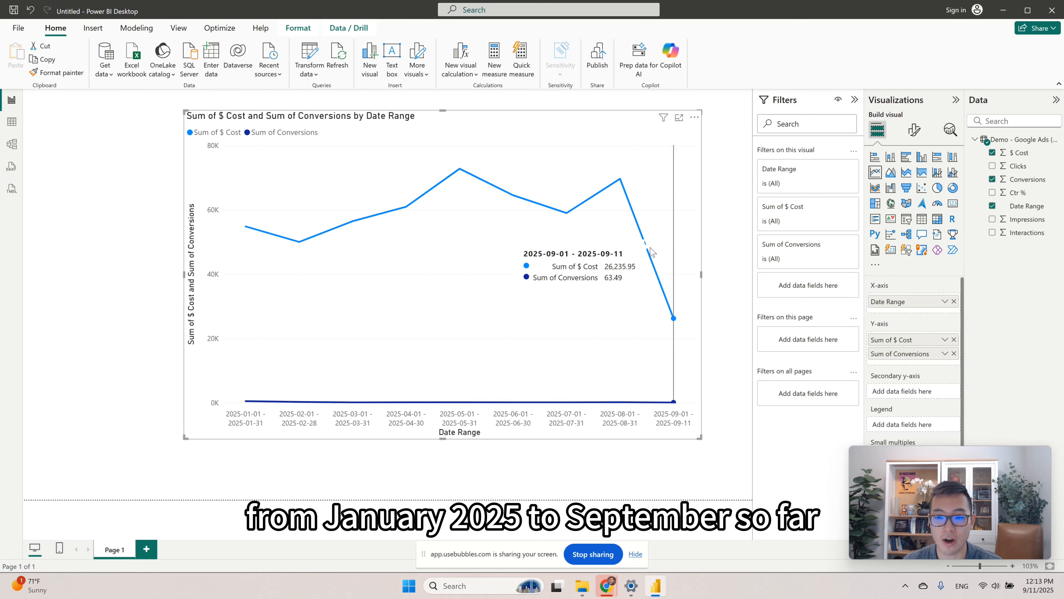
mouse_move(415, 216)
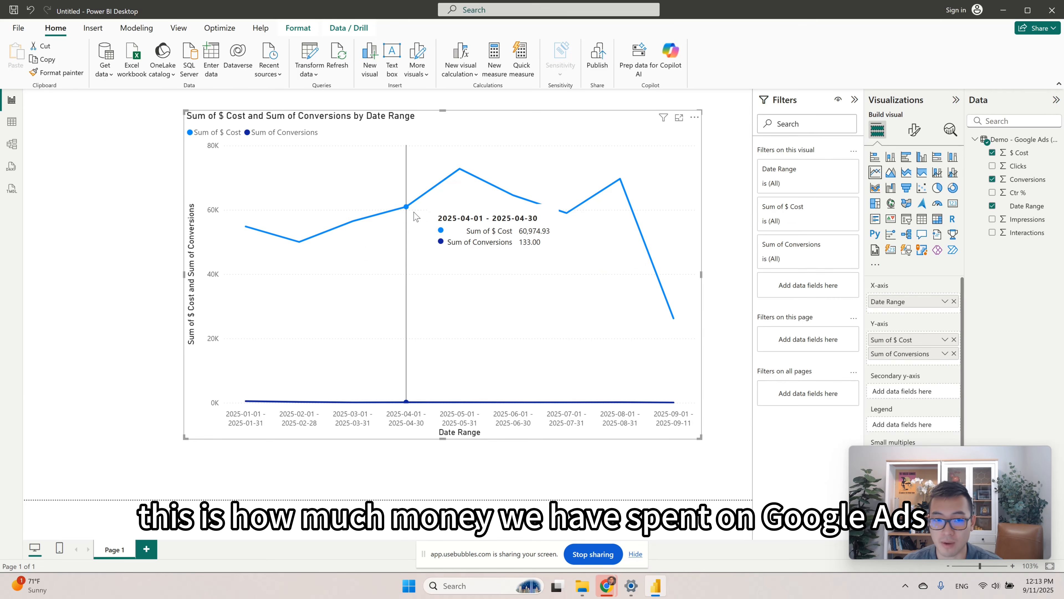
mouse_move(453, 215)
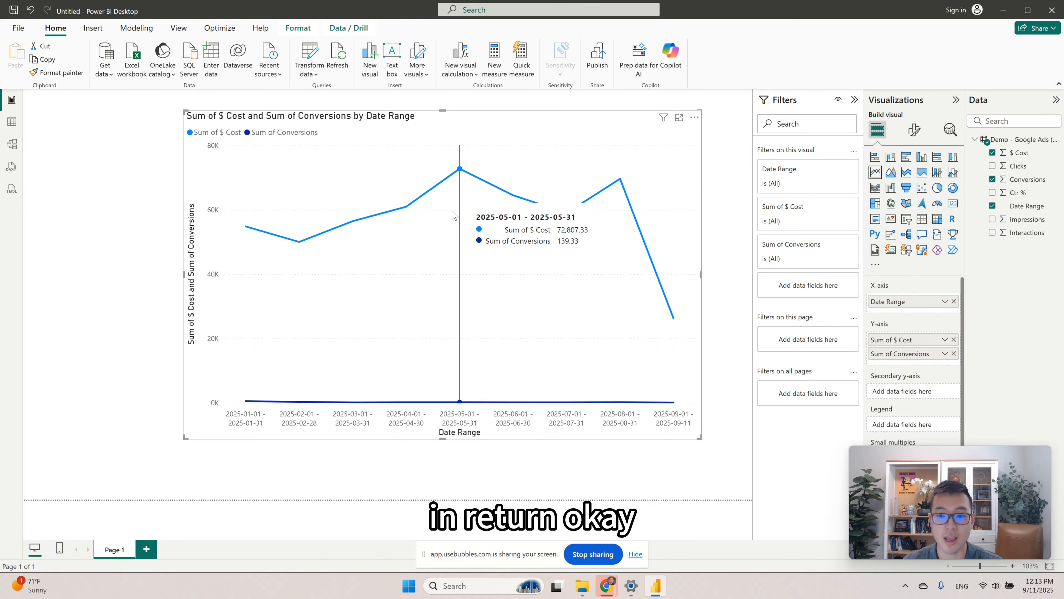
mouse_move(544, 217)
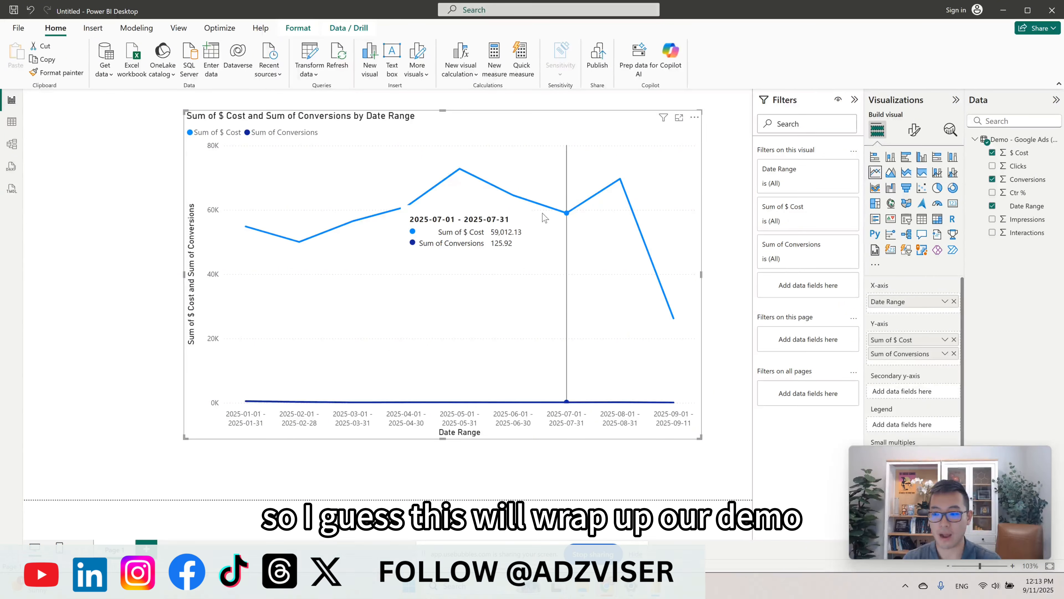